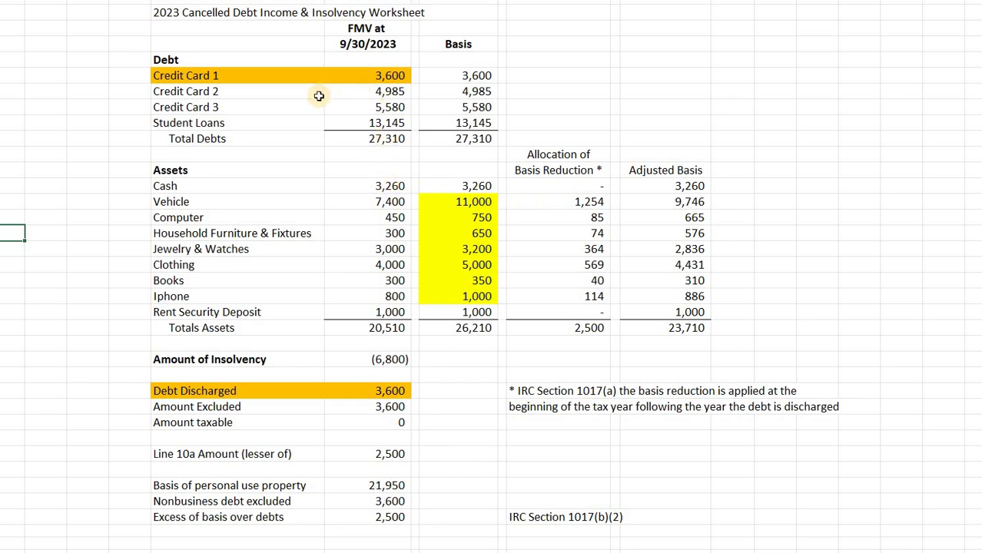
Review the 9/30/2023 valuation date, the listed credit card and student loan debts, and the Total Debts fair market value.
click(380, 44)
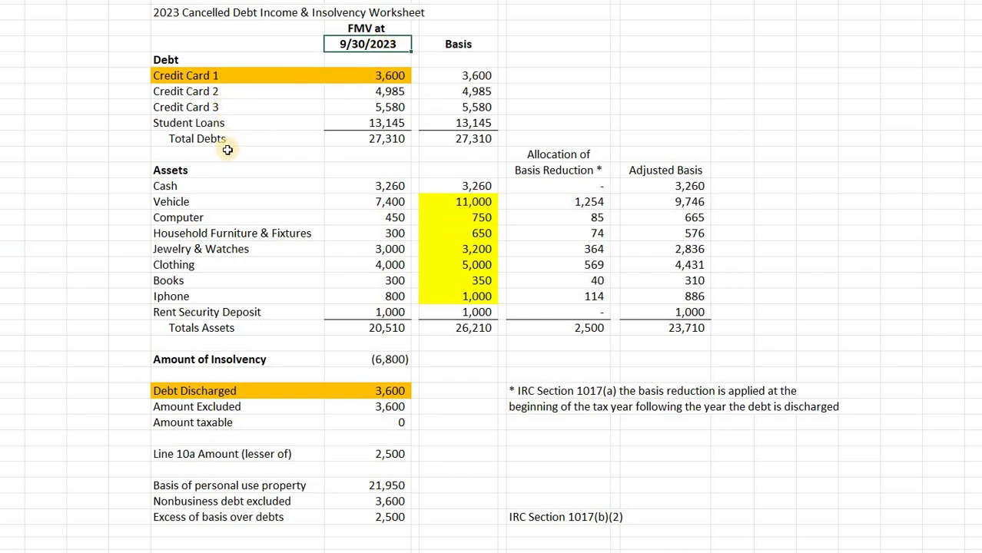
drag(224, 76, 226, 108)
key(Down)
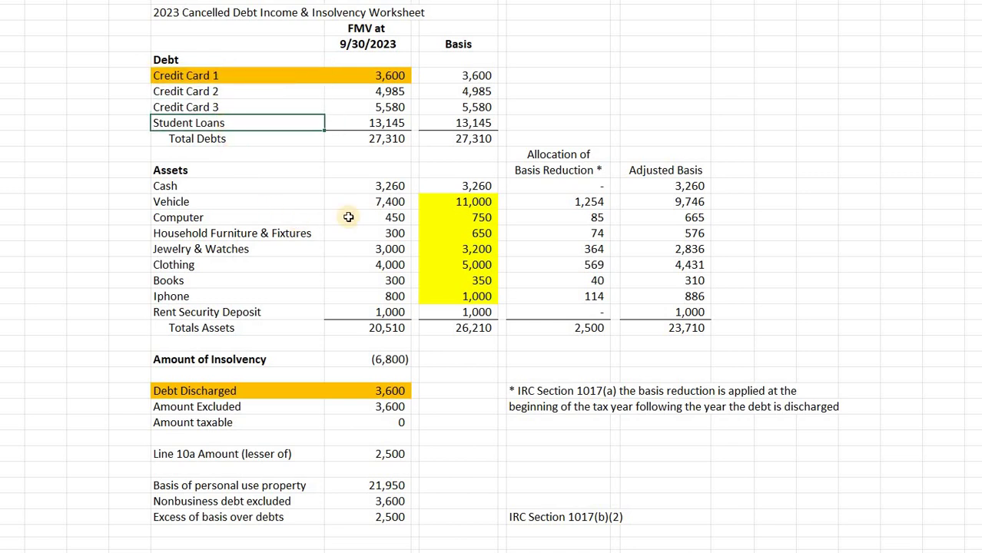
key(Down)
key(Right)
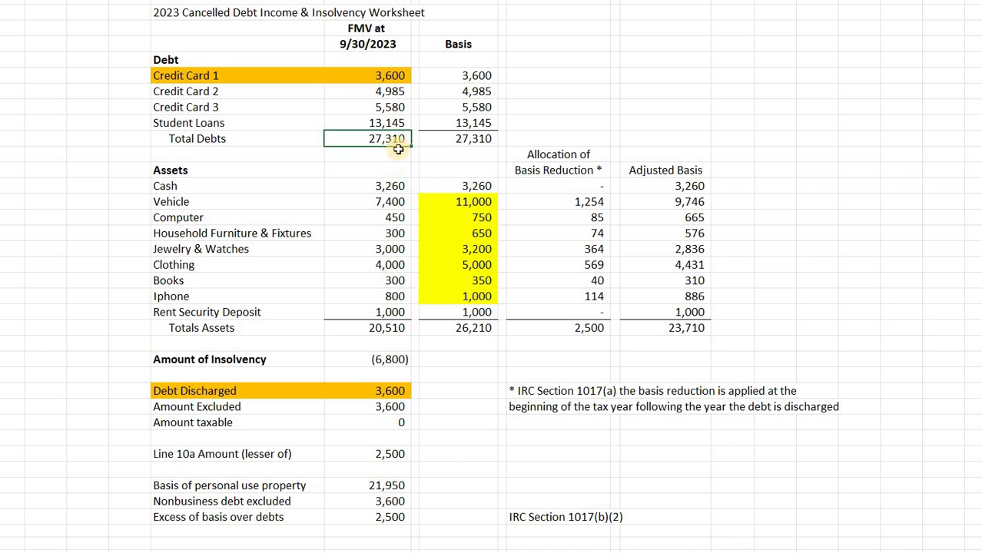
click(401, 71)
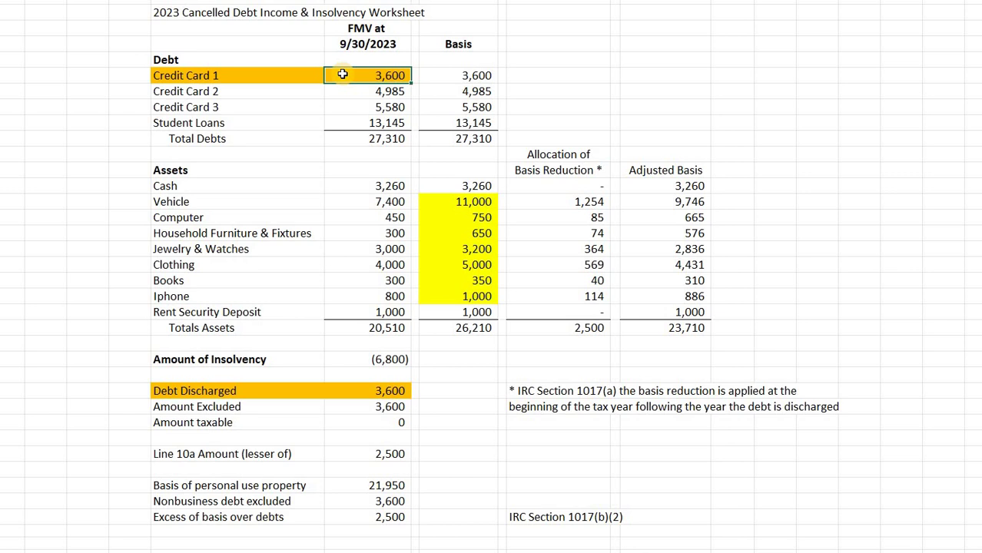
click(388, 139)
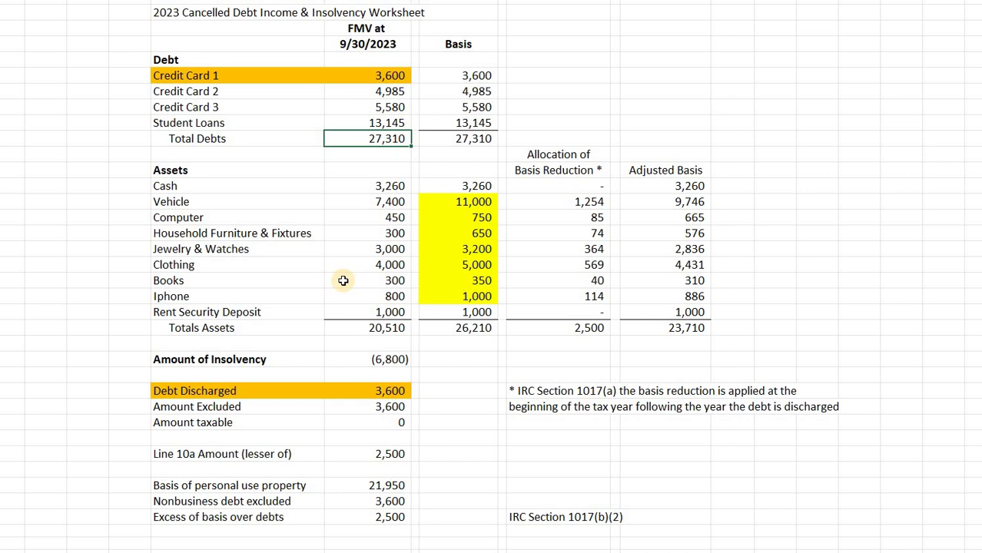
Go through the Assets list item by item from Cash to Rent Security Deposit, checking the fair market values.
scroll(342, 286, down, 2)
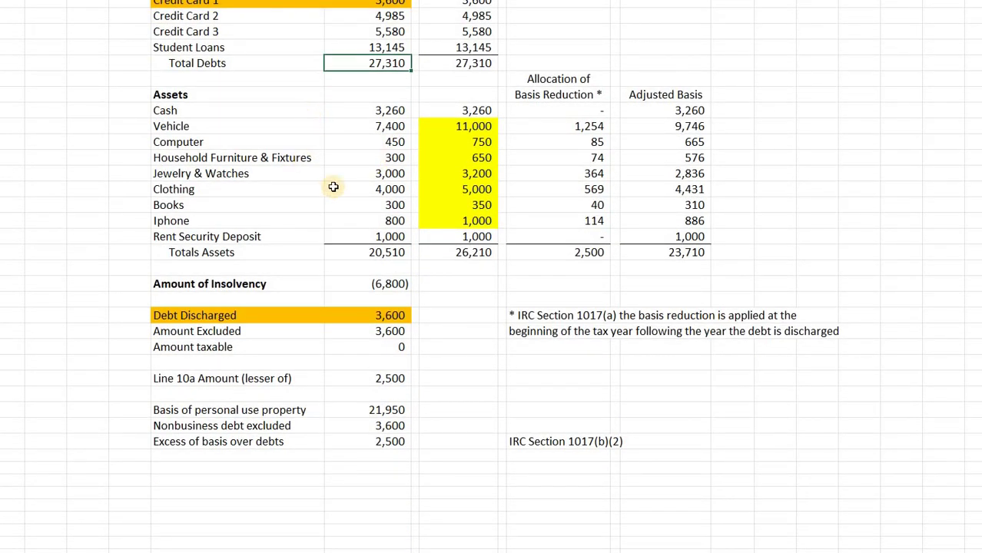
key(Down)
key(Down)
key(Down)
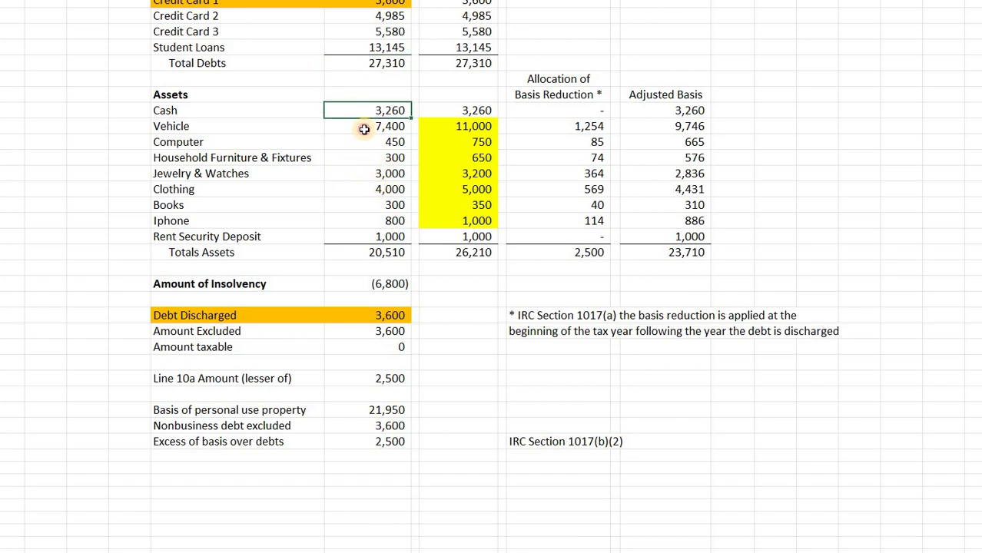
key(Down)
scroll(346, 225, up, 2)
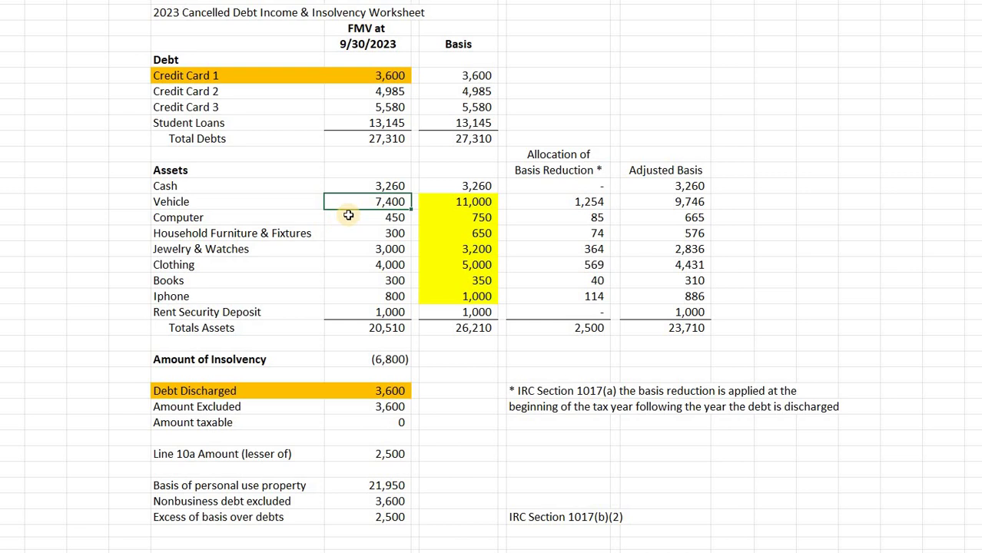
key(Down)
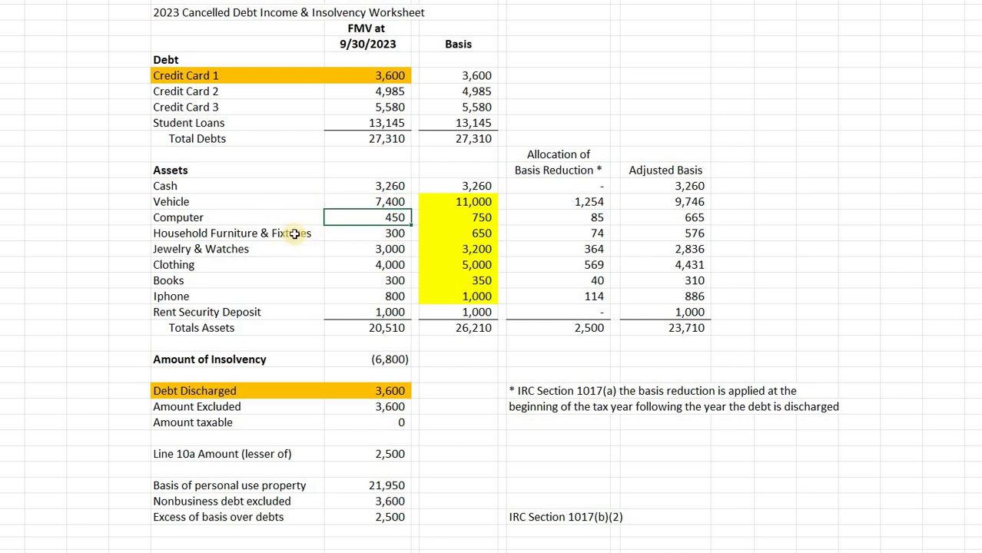
key(Down)
key(Left)
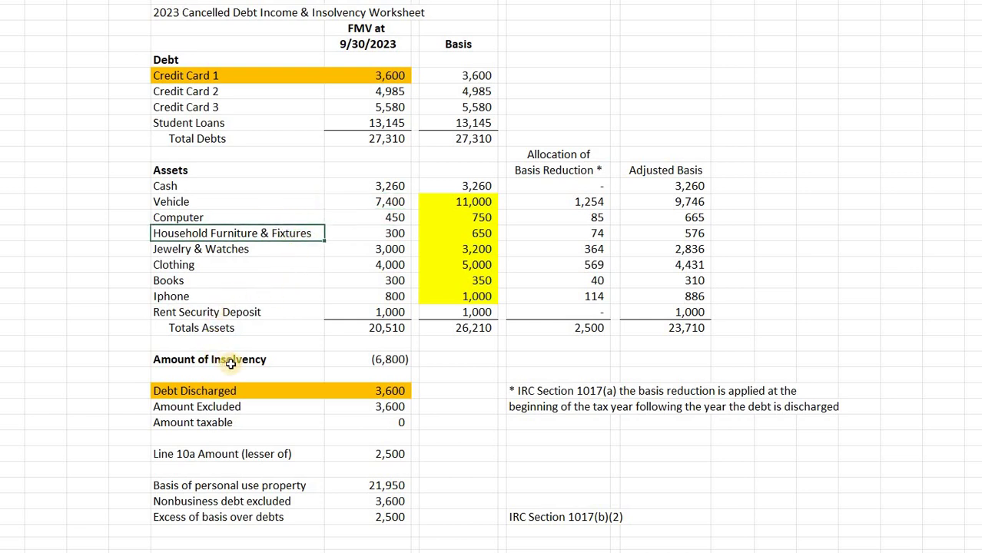
key(Down)
key(Down)
key(Down)
key(Down)
key(Down)
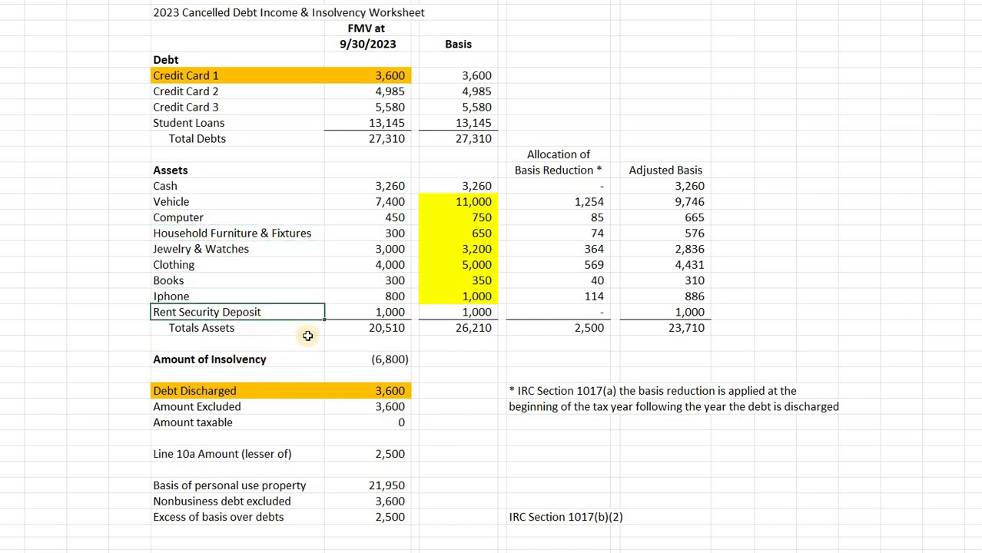
key(Right)
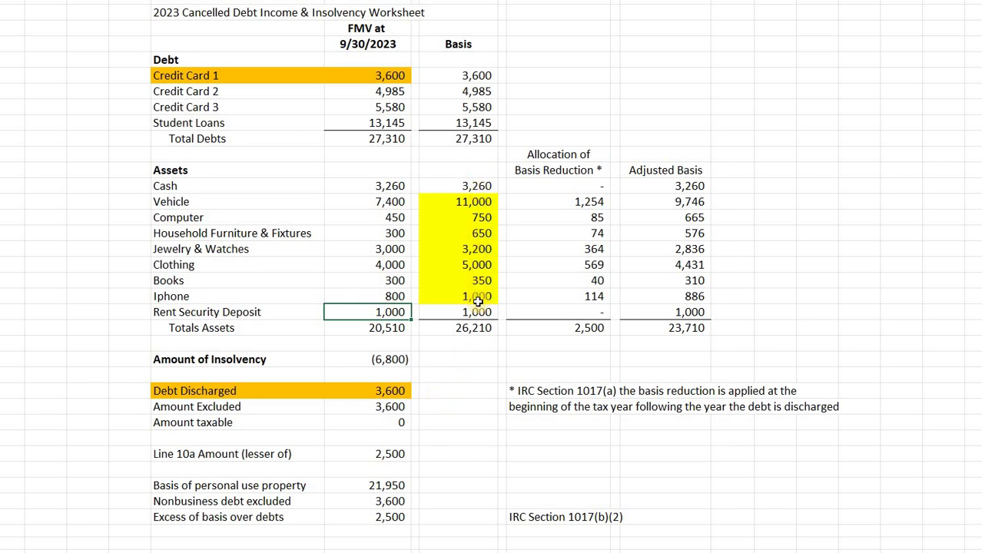
Compare the fair market value with the basis for Cash and Rent Security Deposit.
click(470, 186)
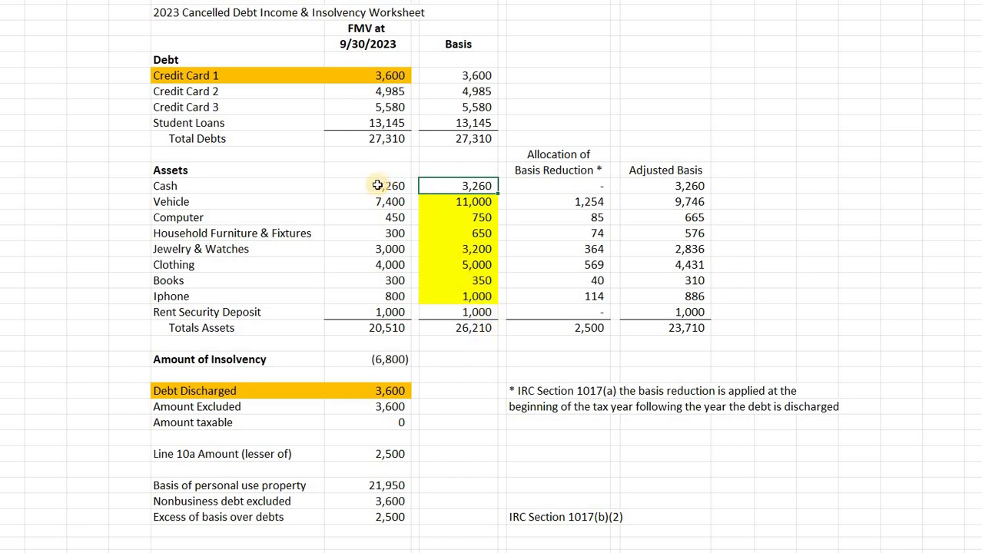
key(Left)
key(shift+Right)
key(ctrl+v)
click(377, 310)
key(shift+Right)
key(ctrl+v)
click(454, 371)
click(385, 186)
click(423, 189)
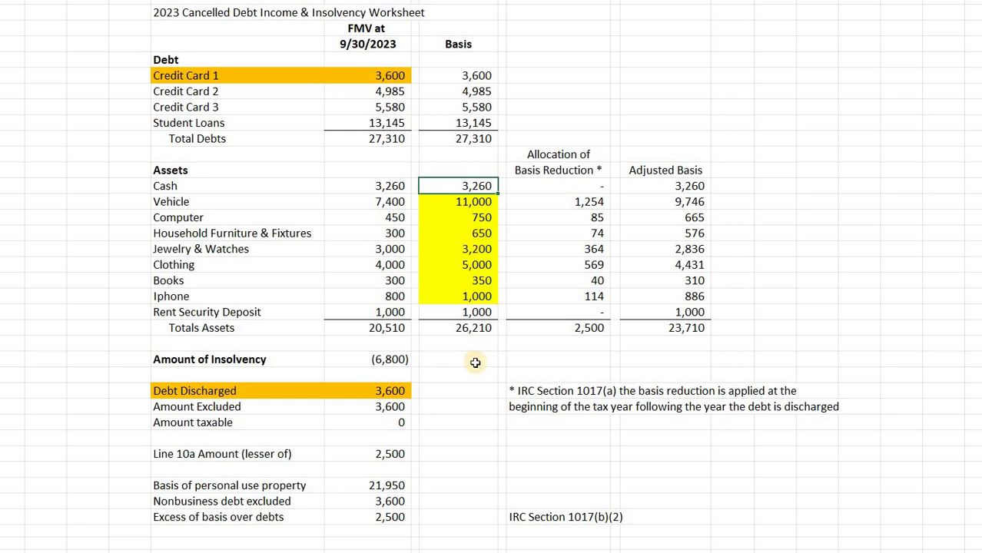
Compare the basis with the fair market value for the Vehicle and Clothing assets.
click(468, 204)
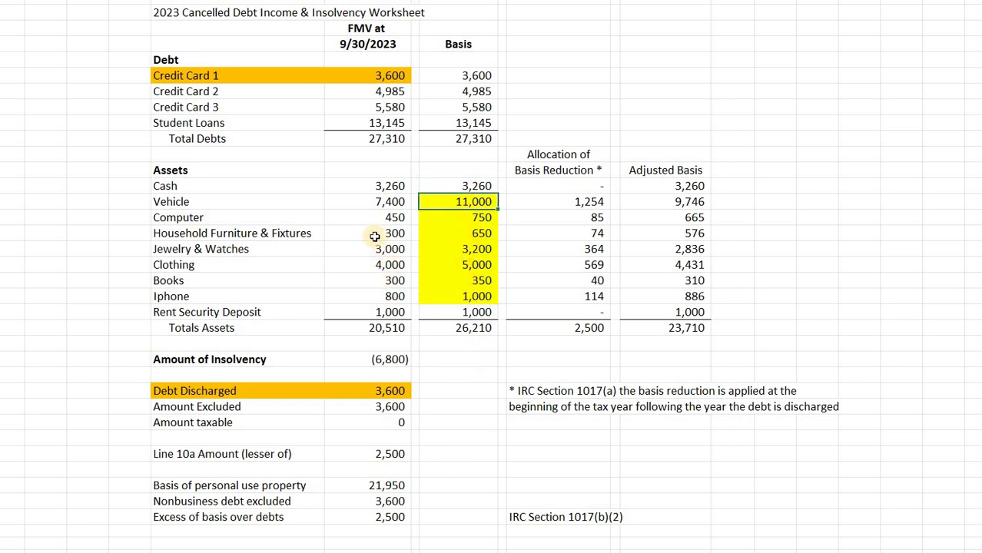
key(Left)
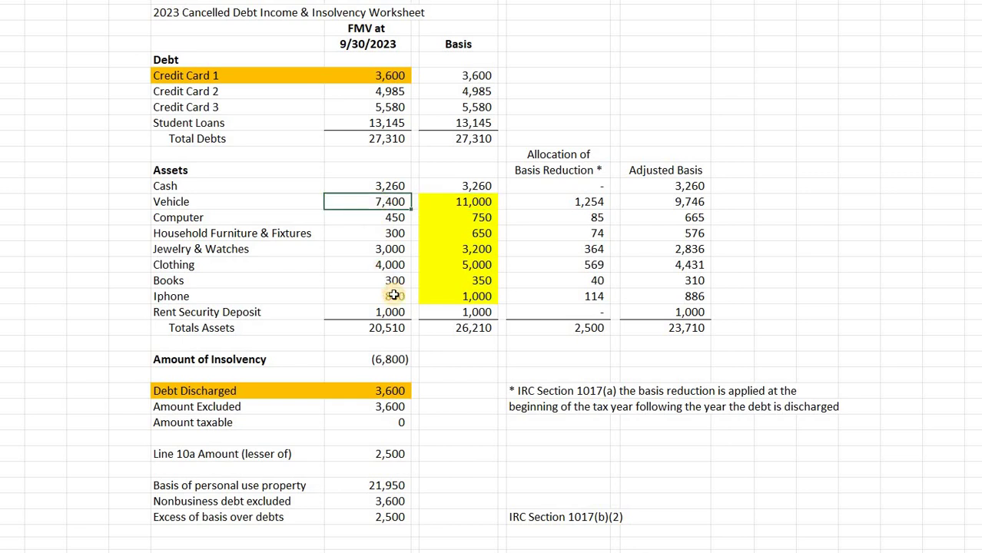
click(484, 263)
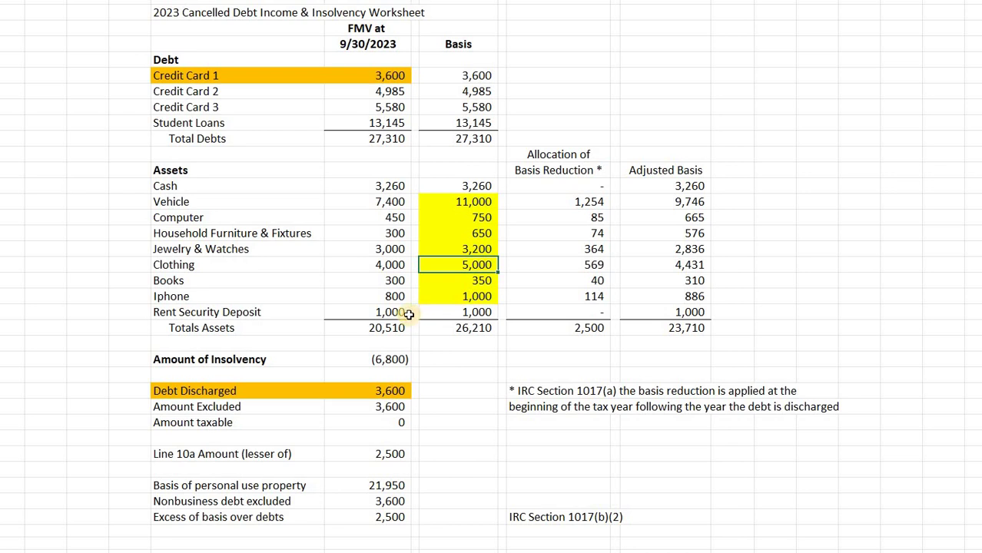
key(Left)
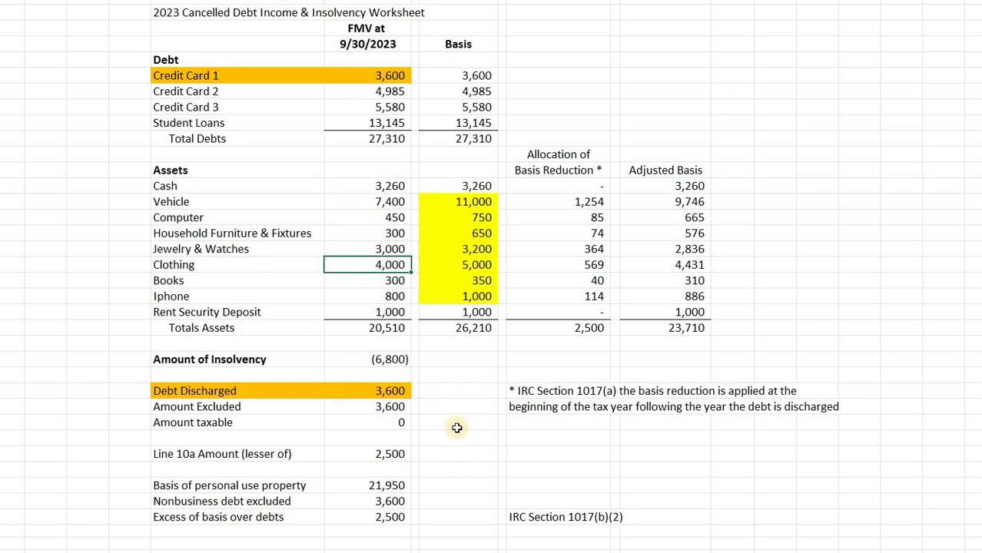
Check the Amount of Insolvency formula against the fair market value totals for assets and debts.
click(389, 329)
key(ctrl+Up)
key(ctrl+Up)
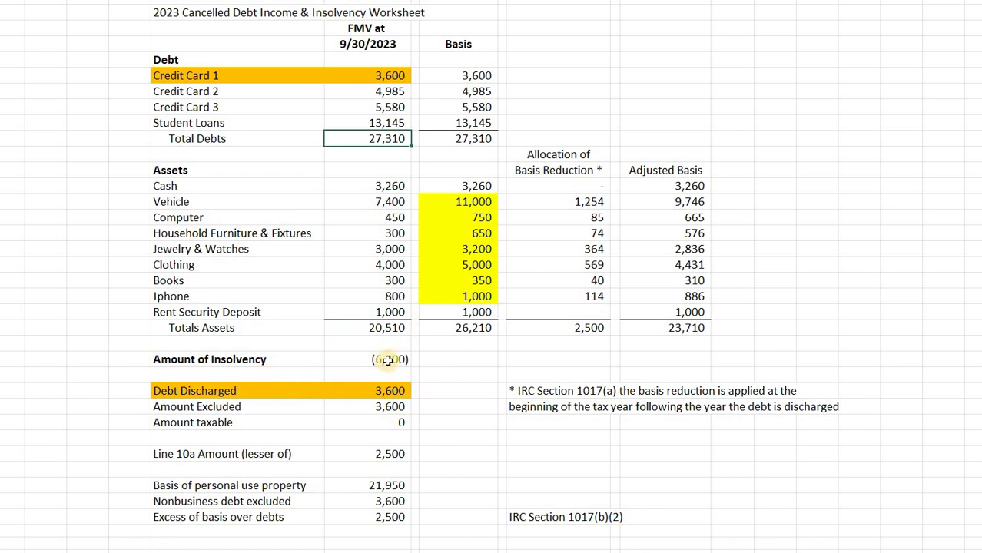
double_click(388, 360)
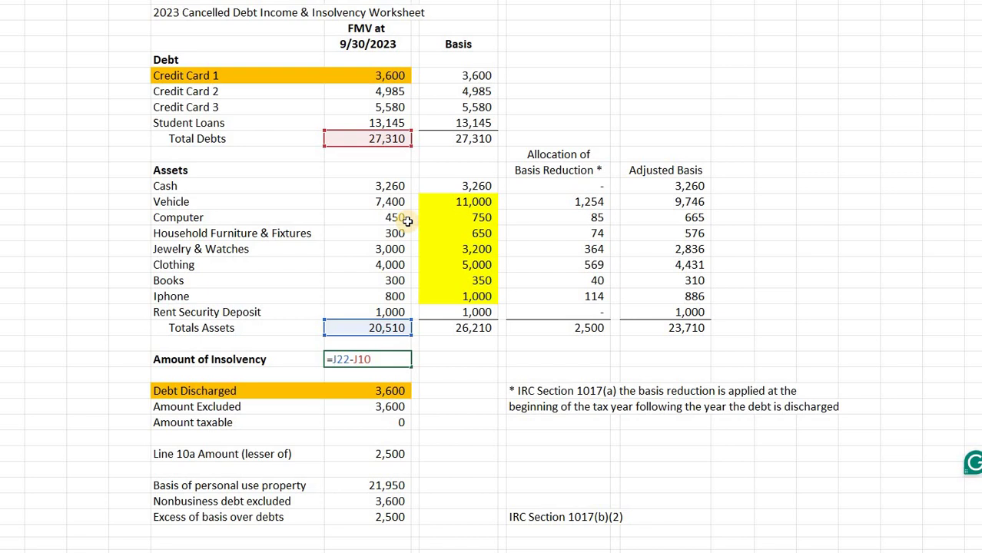
key(Return)
key(Up)
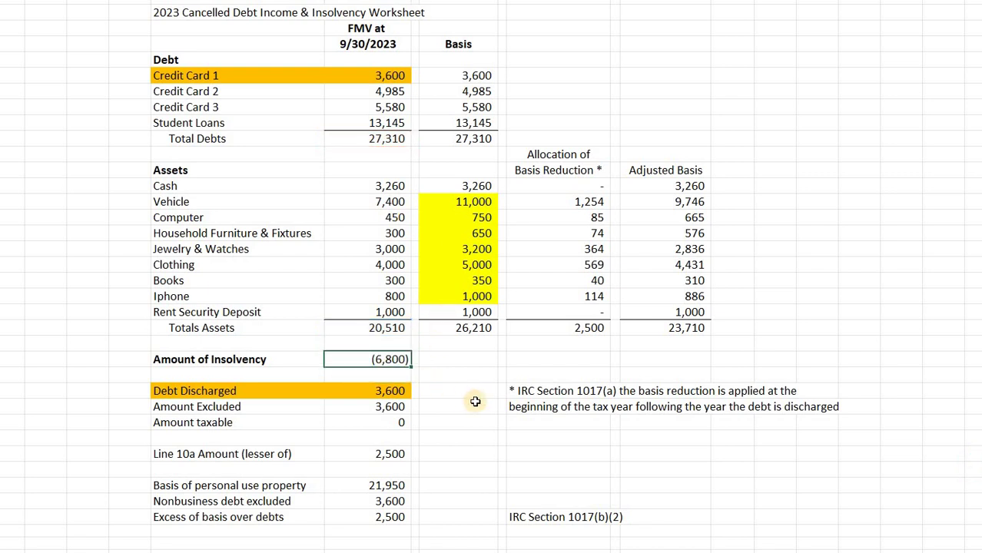
Examine the Debt Discharged row and compare its amount with the Amount Excluded.
click(461, 392)
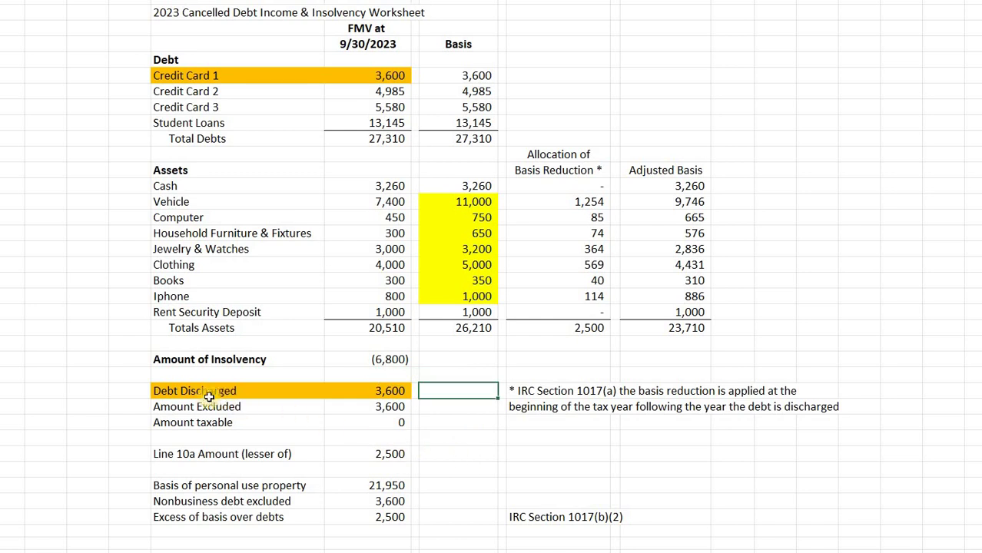
drag(186, 392, 385, 393)
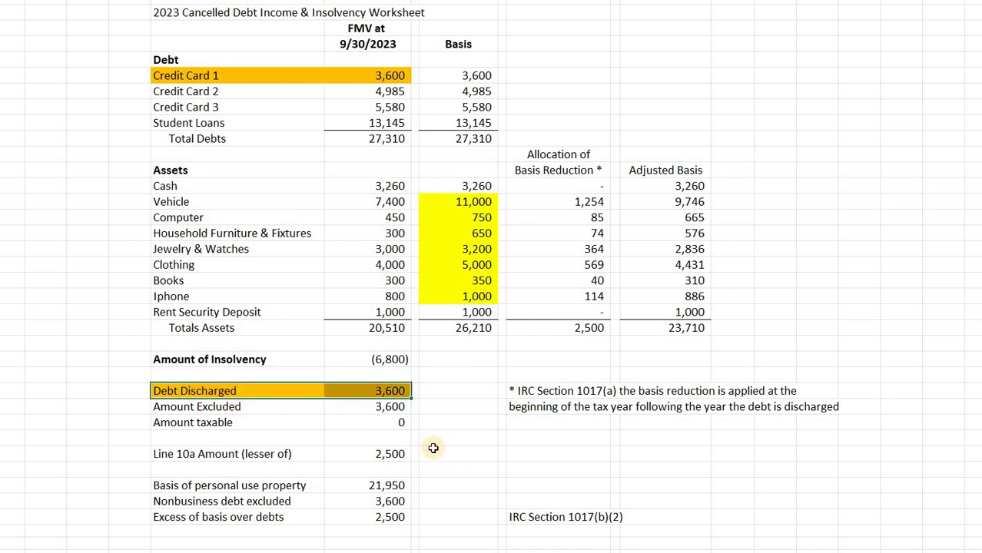
click(395, 392)
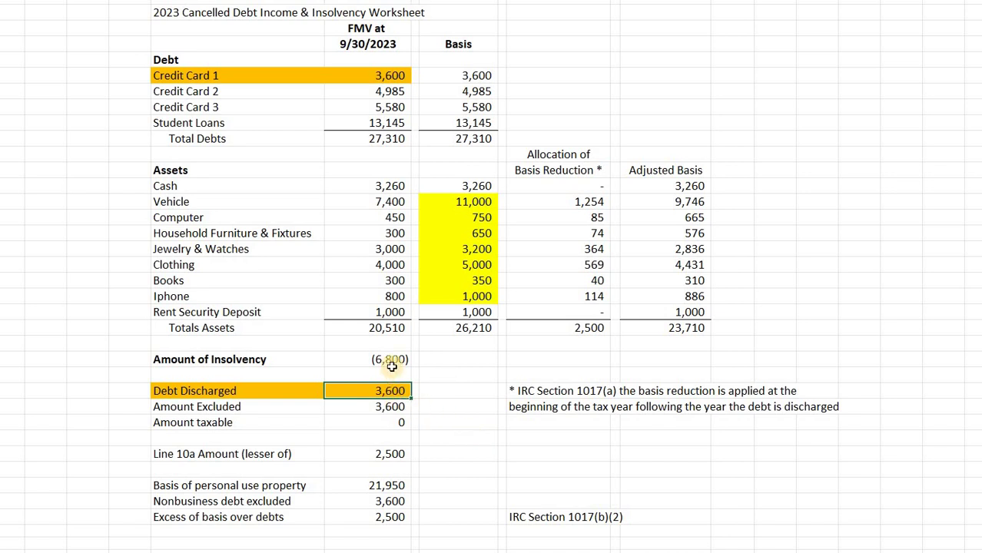
click(388, 407)
click(392, 392)
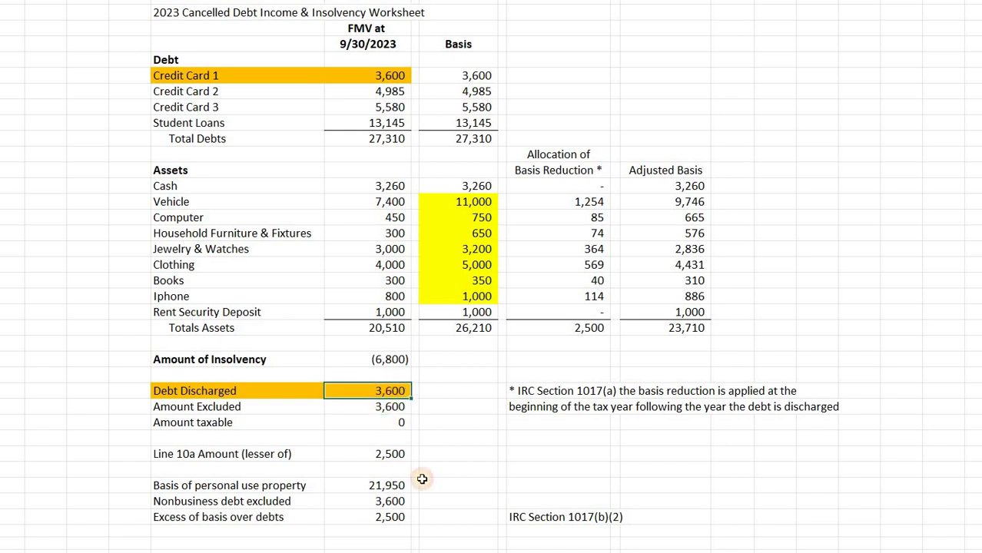
Check the Amount taxable formula, =J26-J27, against the Debt Discharged and Amount Excluded cells.
click(399, 421)
text(=J26-J27)
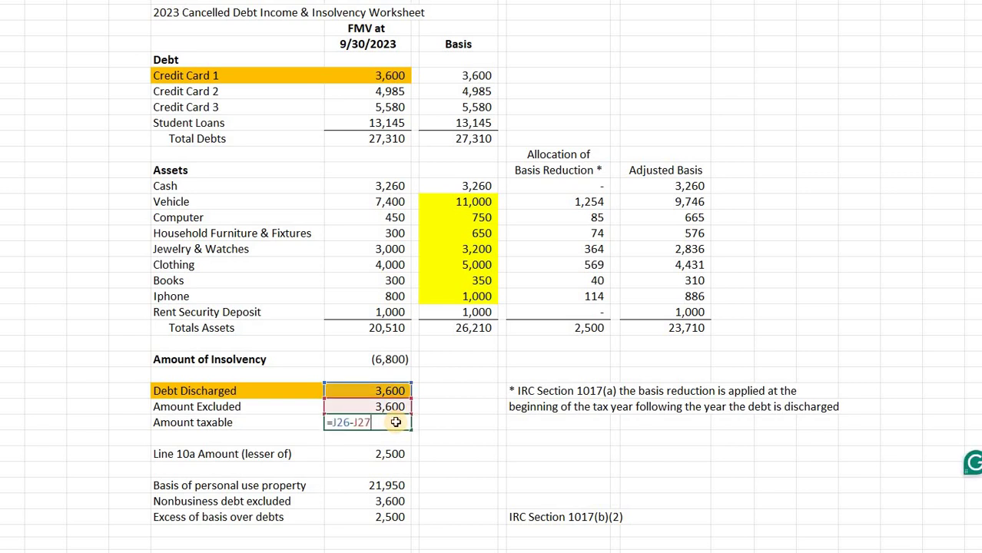
key(Return)
click(388, 407)
key(Down)
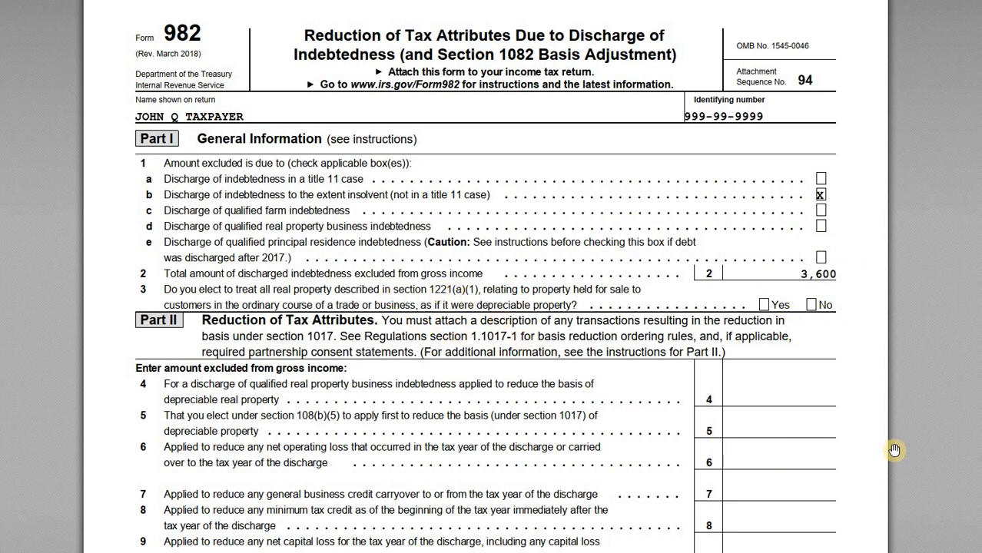
Review Form 982 from the Part I general information down to line 10a in Part II.
scroll(913, 486, down, 3)
scroll(910, 445, down, 1)
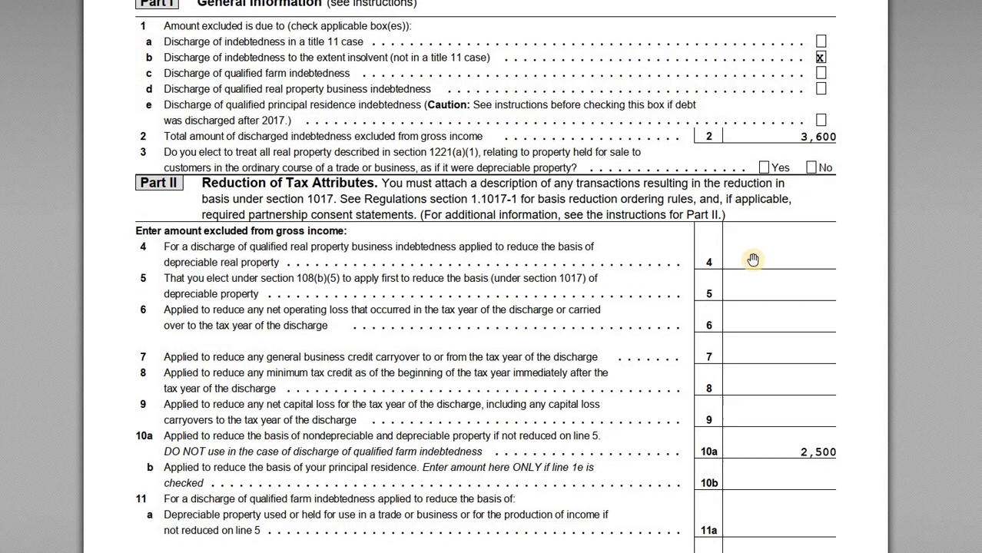
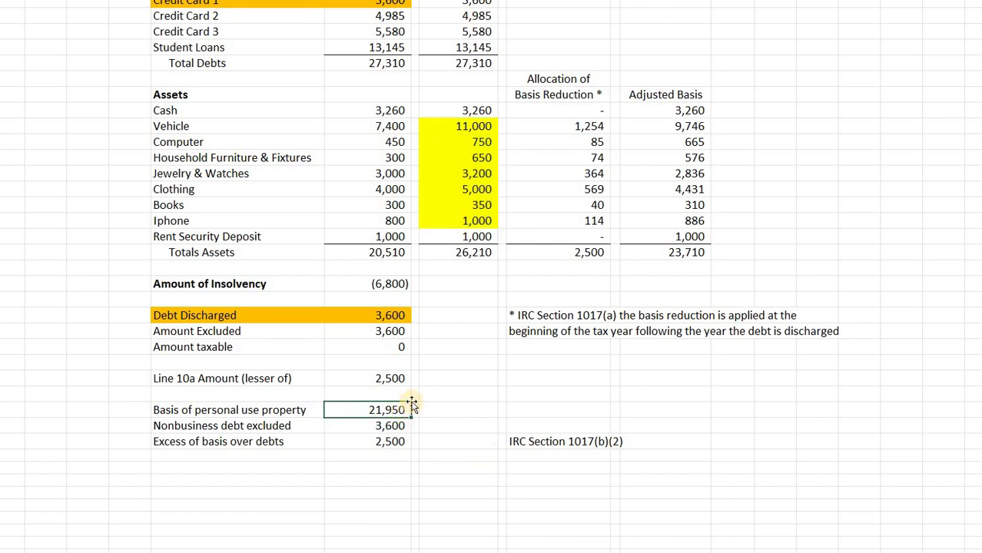
Examine the Line 10a Amount, the nonbusiness debt excluded, the excess of basis over debts, and the asset Basis column with its total.
key(Up)
key(Up)
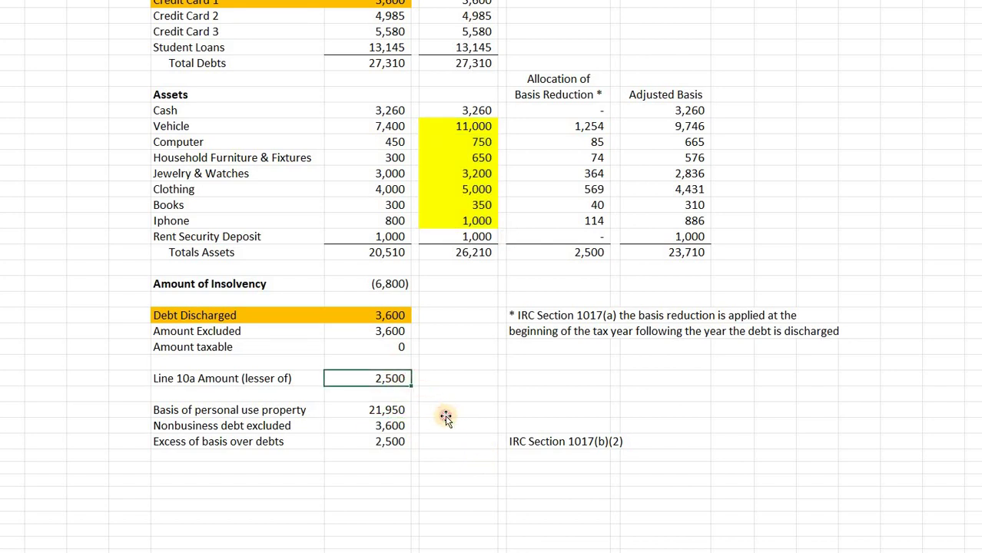
click(446, 413)
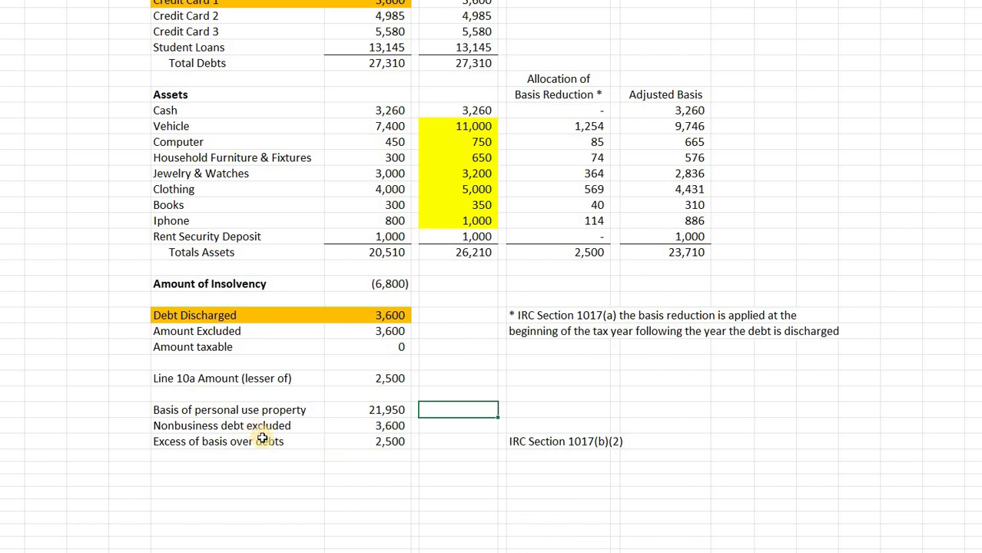
click(262, 430)
click(402, 427)
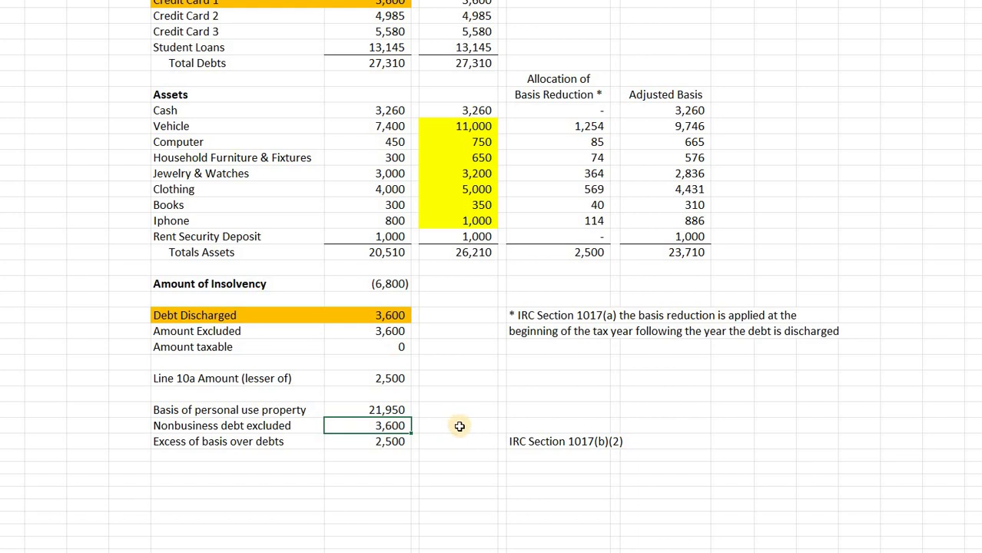
click(269, 439)
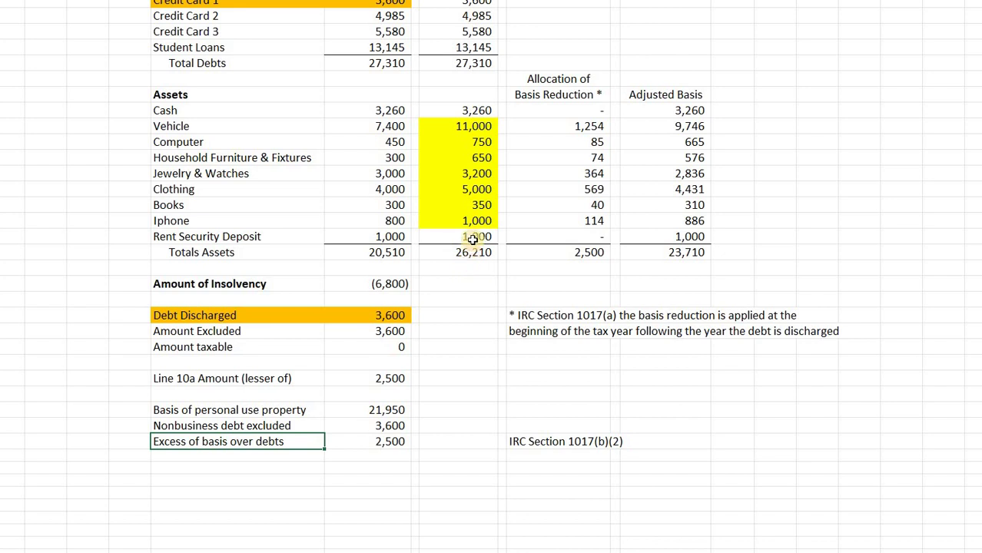
drag(472, 239, 473, 110)
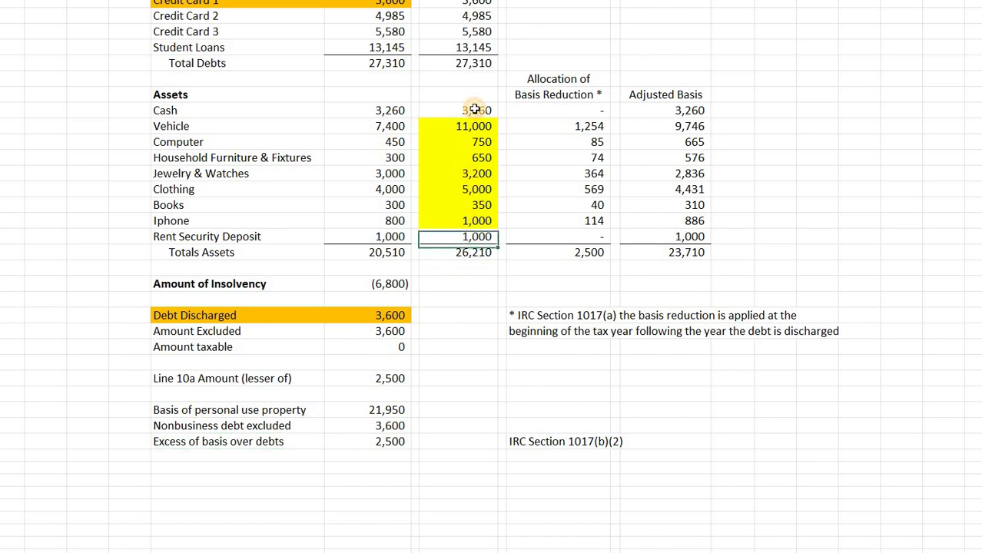
click(466, 254)
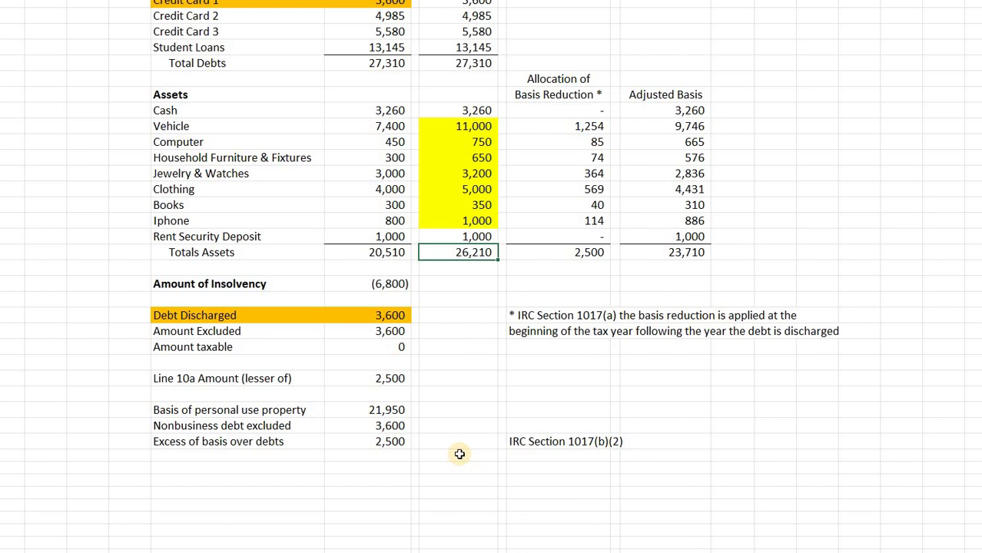
Review the three remaining debts and the excess of basis over debts, and compare the latter with line 10a of Form 982.
scroll(460, 454, up, 2)
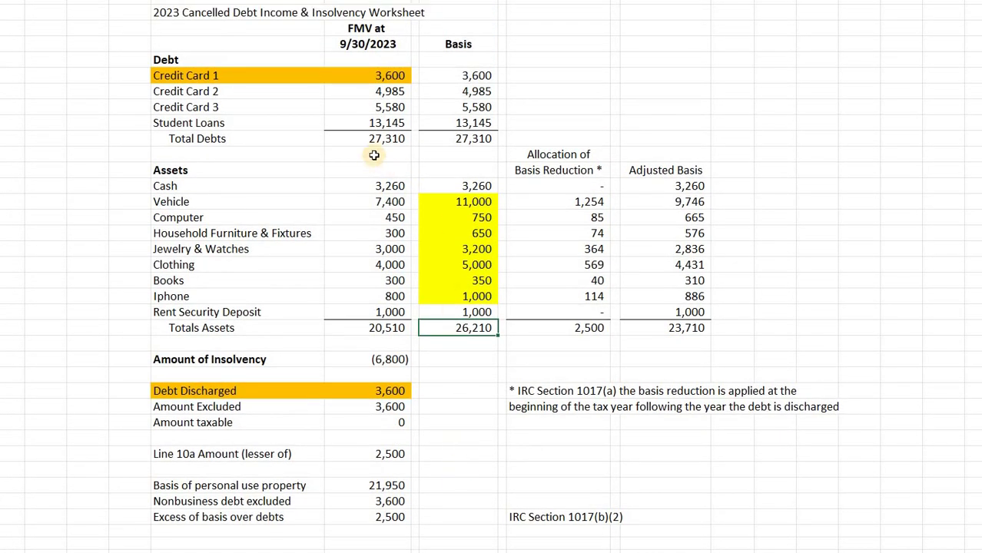
drag(384, 89, 240, 121)
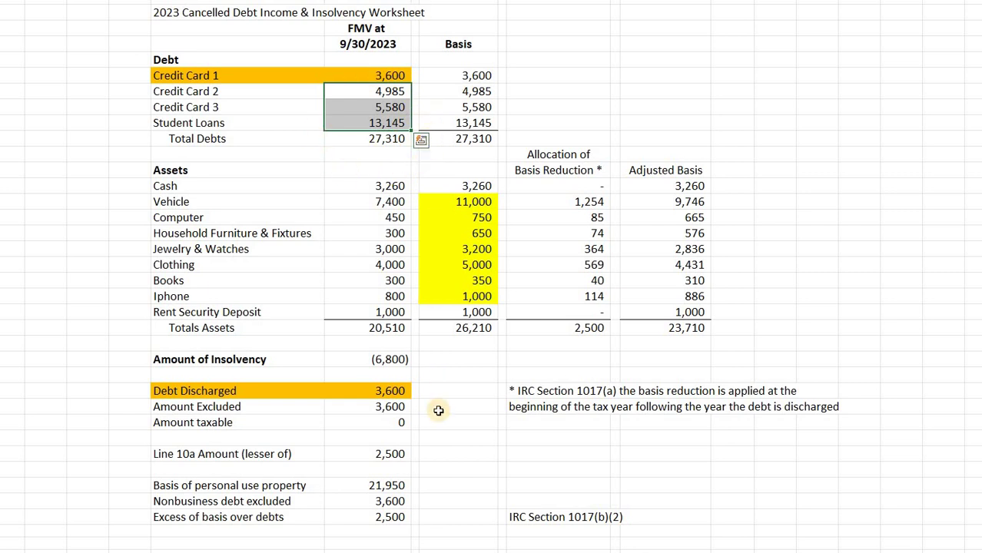
scroll(470, 441, down, 2)
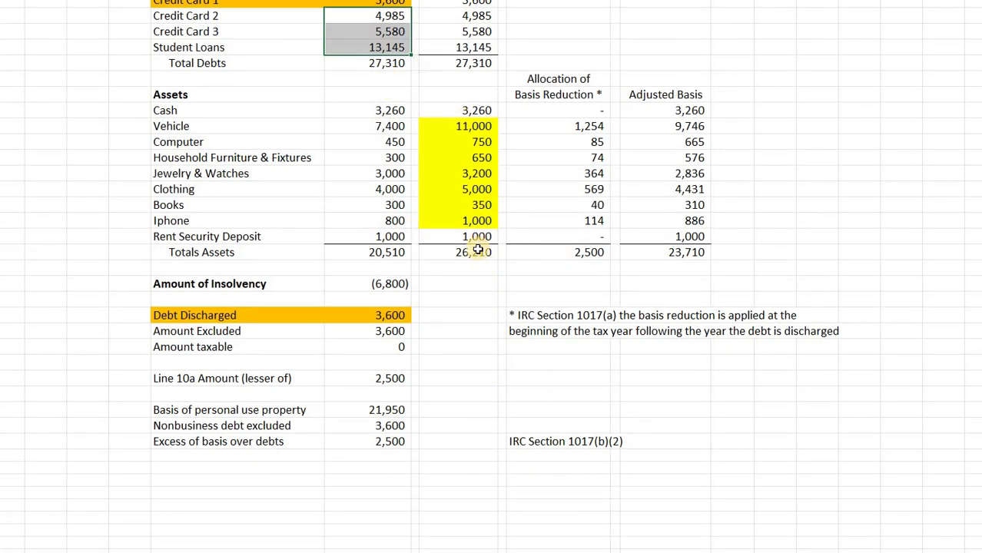
click(406, 441)
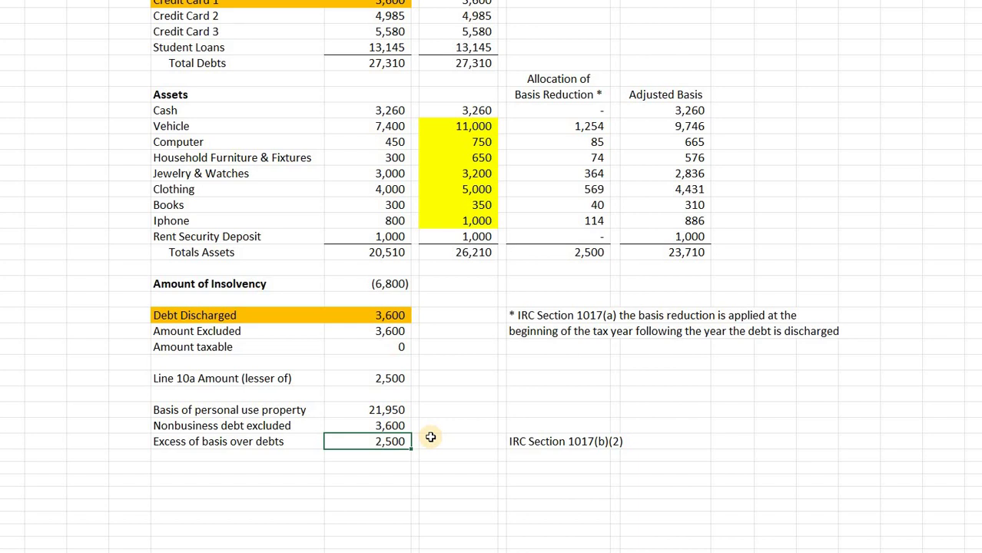
scroll(430, 437, up, 3)
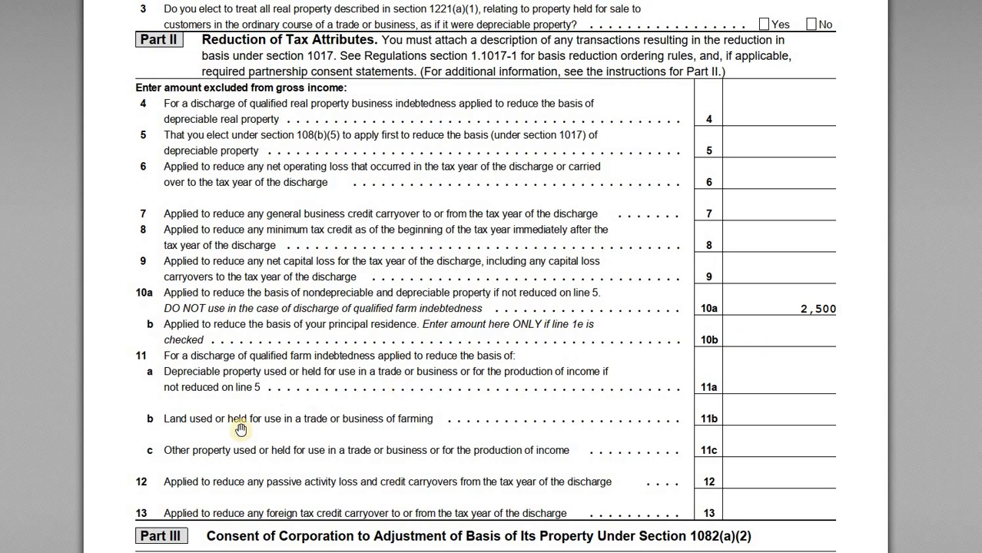
Switch back to the worksheet and examine the Allocation of Basis Reduction column and total against the yellow-highlighted asset bases.
key(alt+Tab)
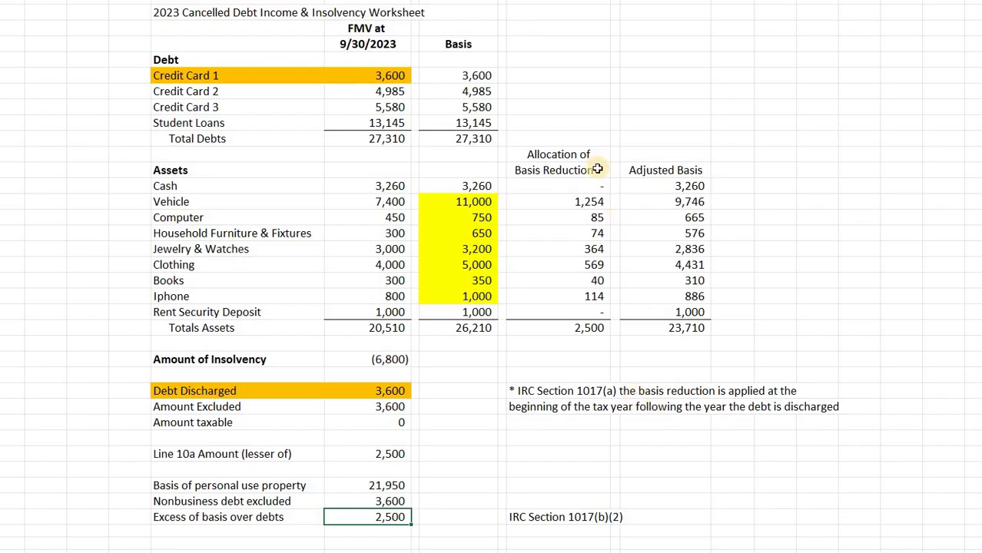
click(594, 172)
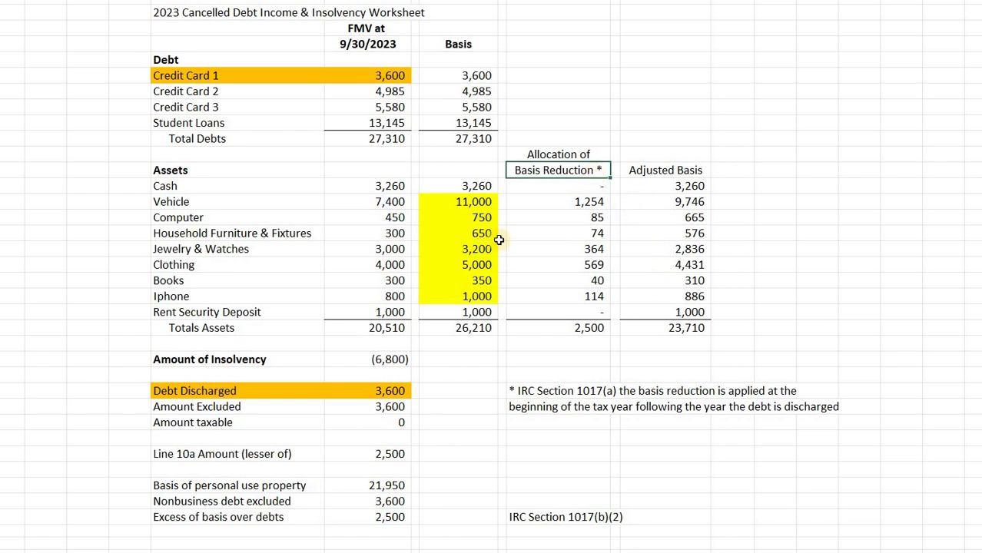
drag(468, 202, 467, 296)
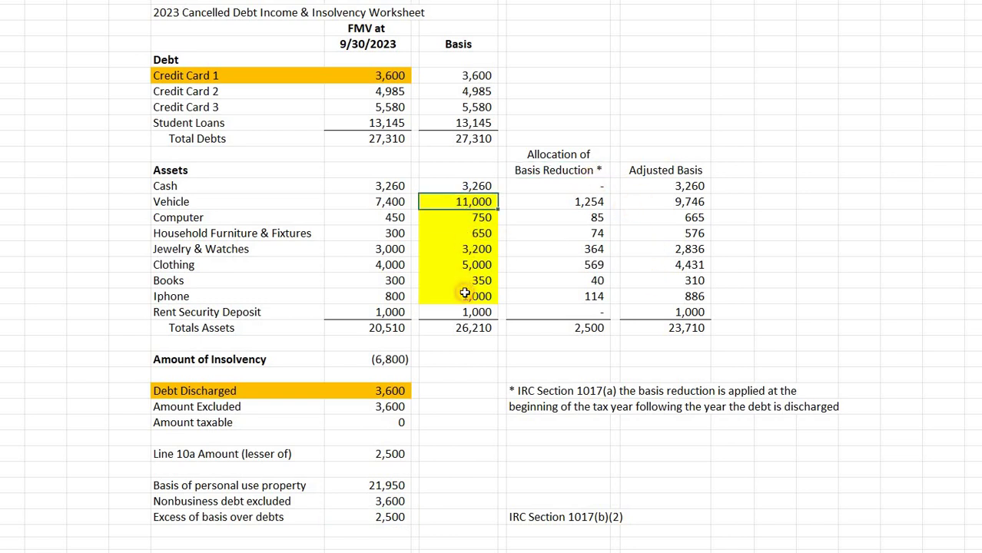
click(502, 372)
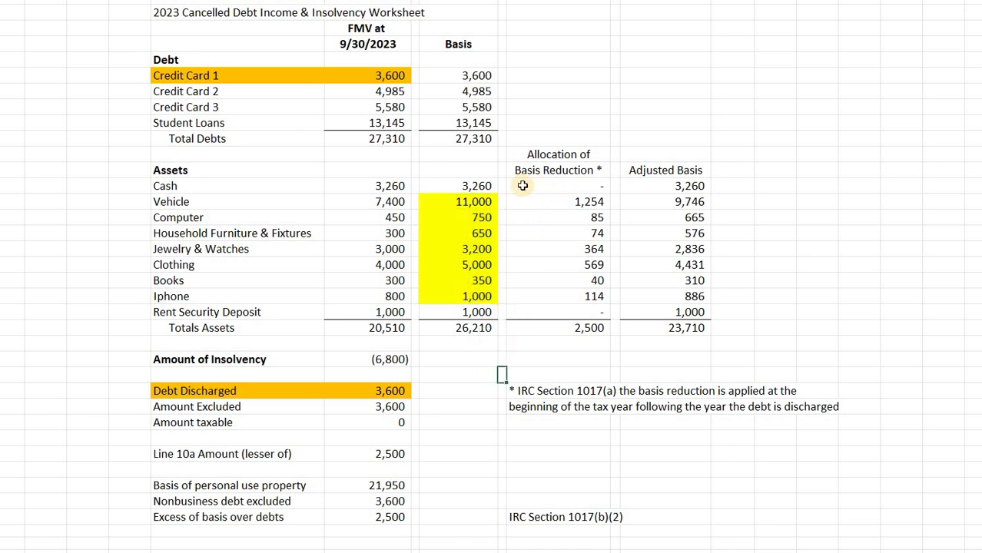
click(486, 311)
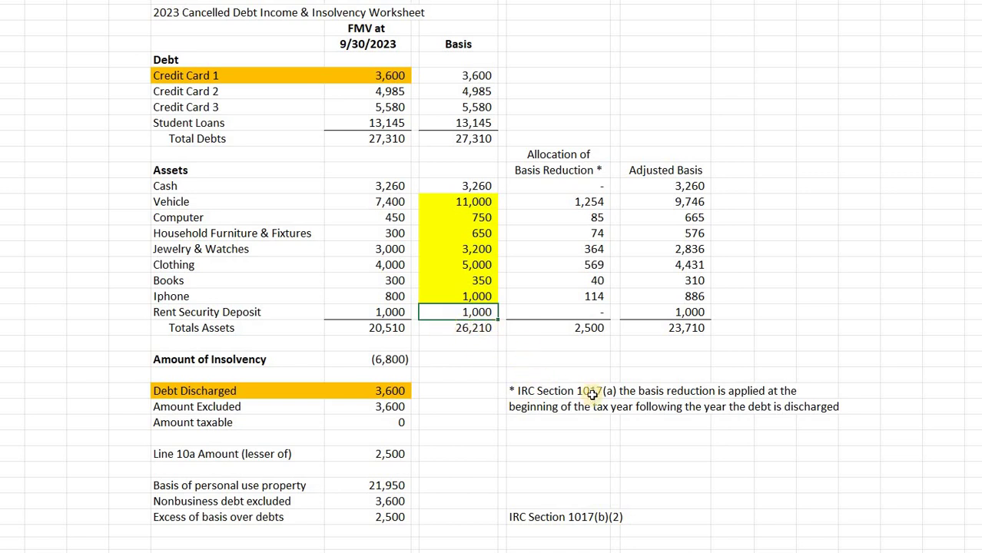
click(583, 328)
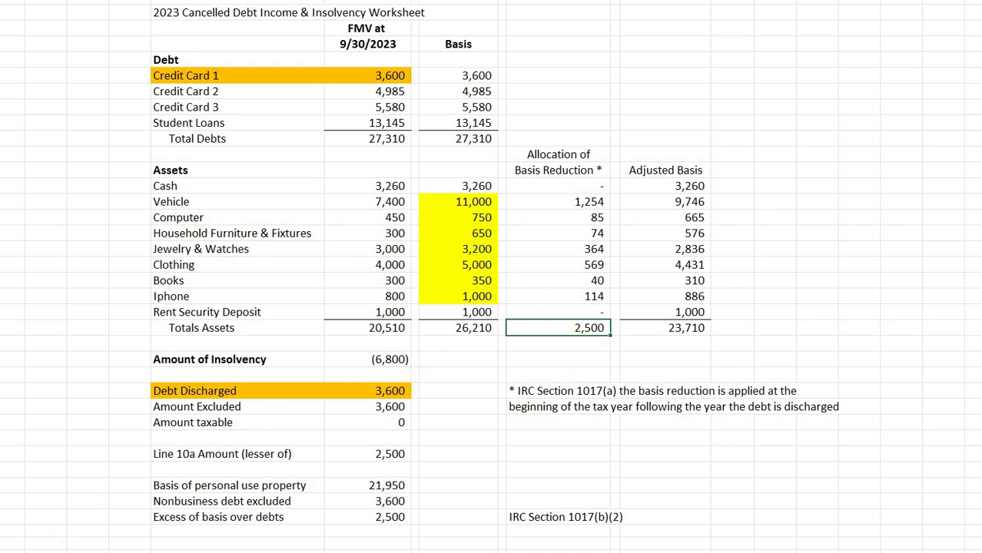
click(95, 513)
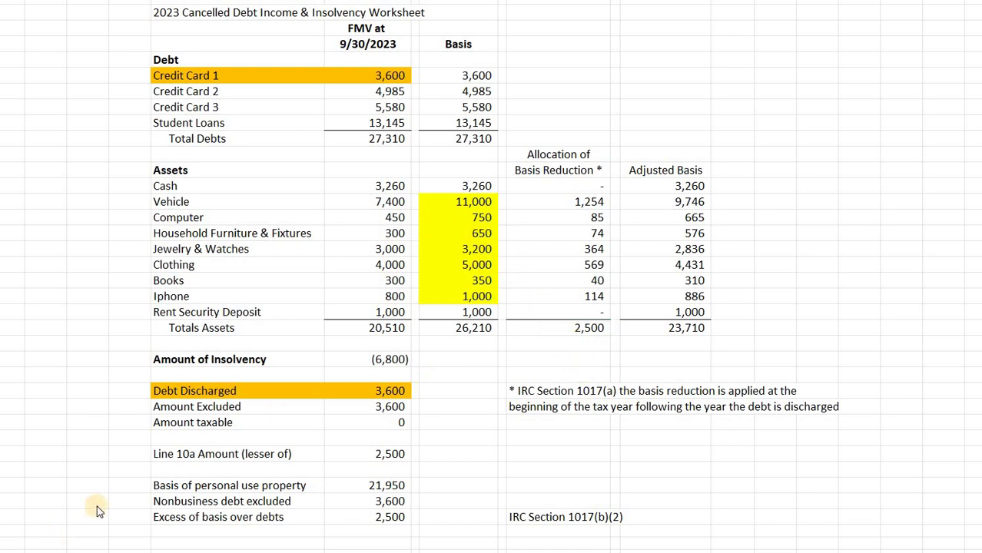
click(542, 328)
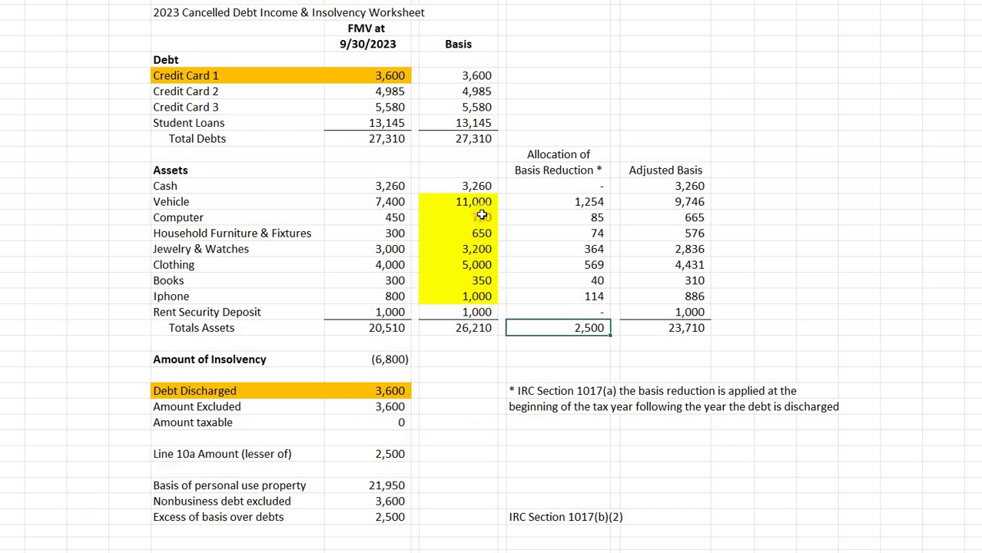
drag(478, 201, 480, 296)
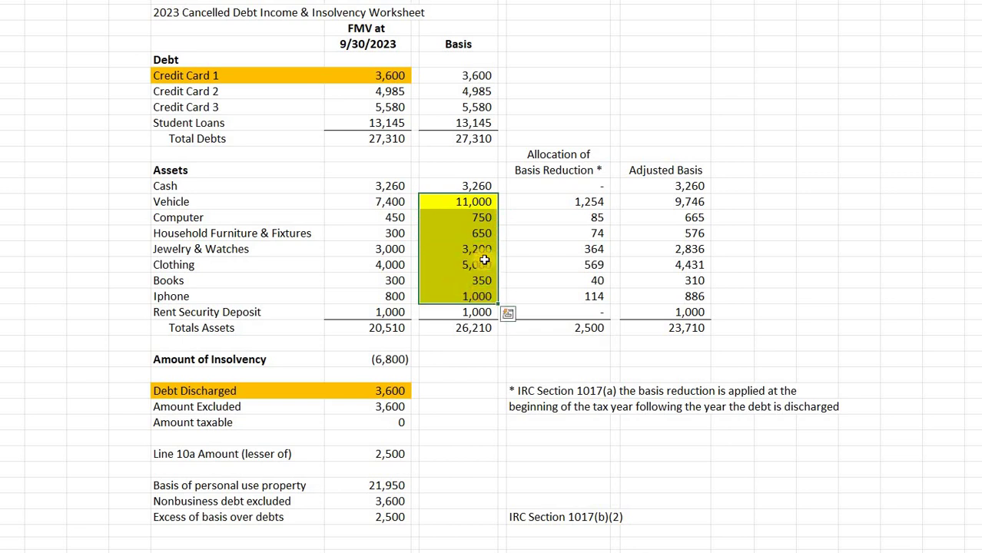
Inspect the formula that allocates the Vehicle's share of the basis reduction, leaving it as is.
click(588, 202)
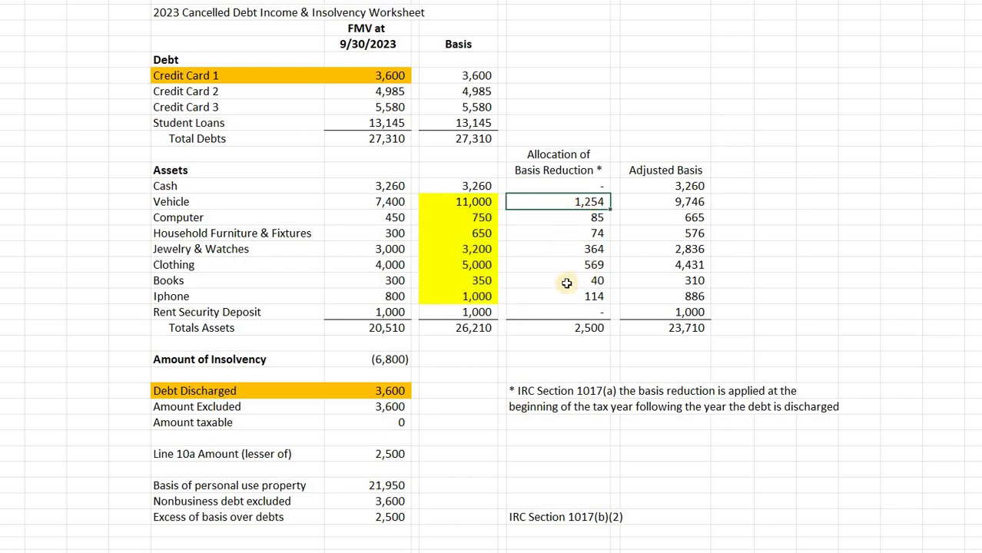
key(F2)
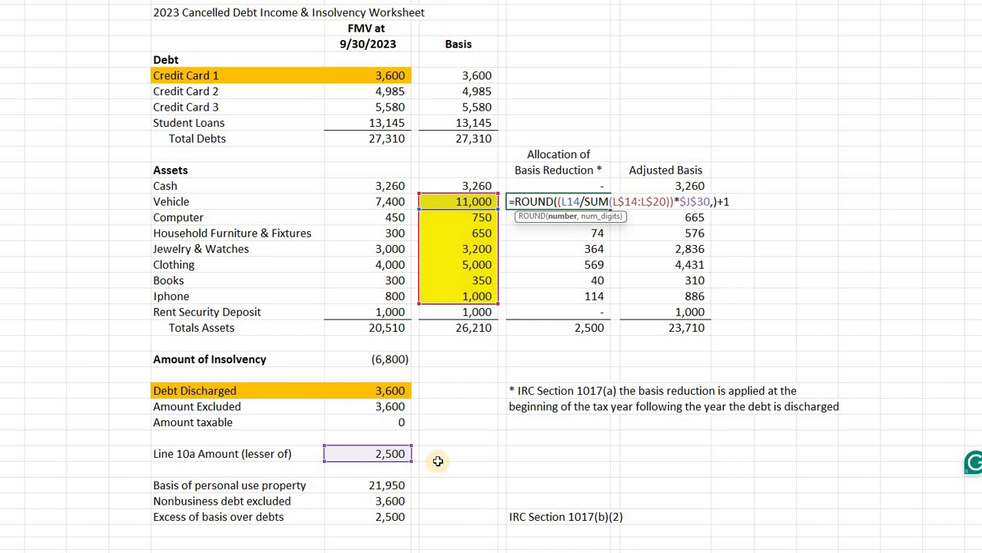
key(Return)
key(Down)
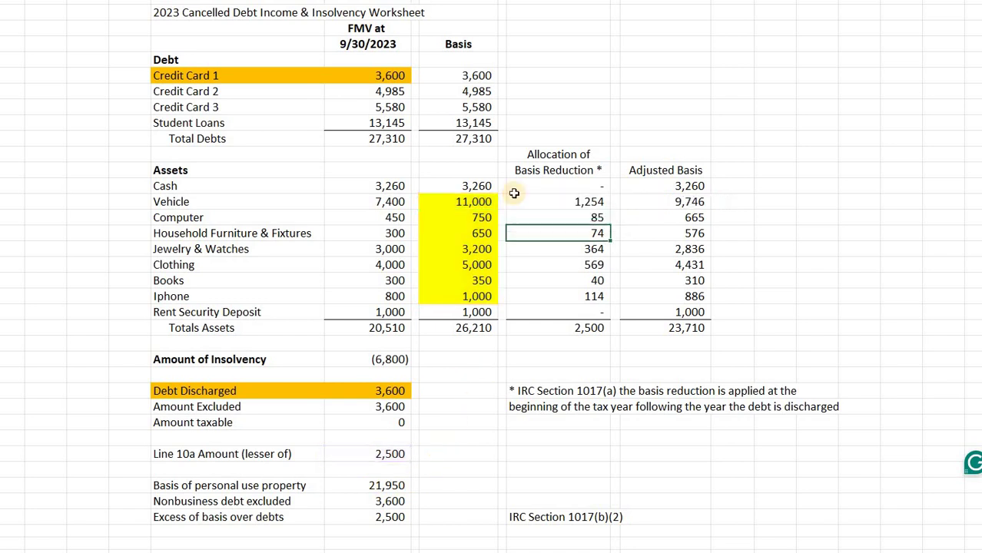
key(Up)
key(Up)
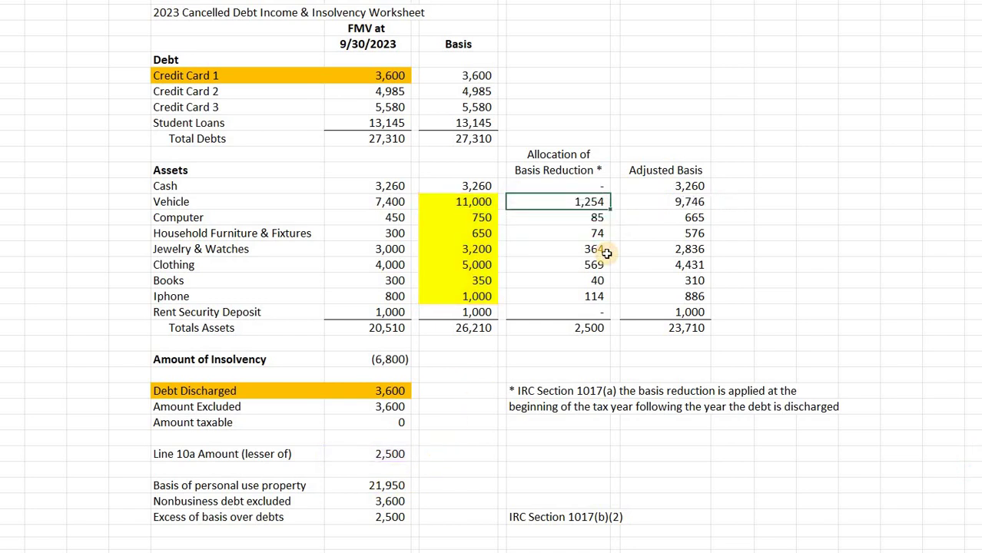
Check the Computer allocation against the highlighted bases, and inspect the sum formula in the total of the Allocation of Basis Reduction column.
click(588, 218)
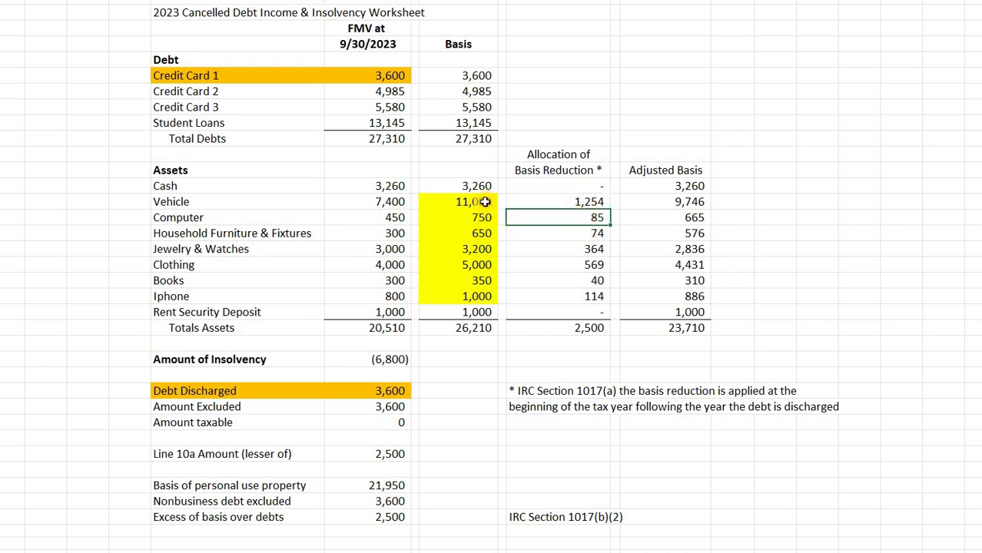
drag(485, 202, 474, 295)
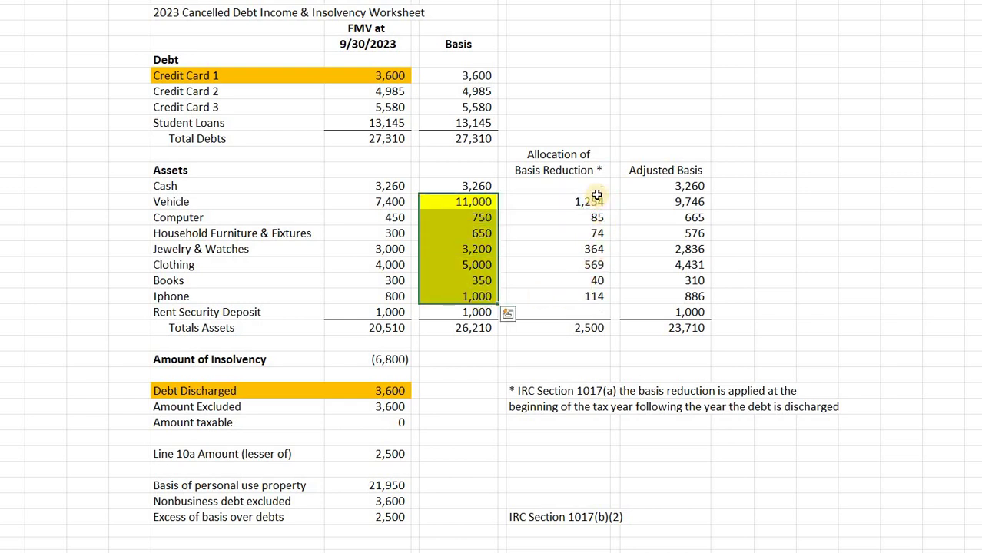
drag(598, 198, 590, 328)
double_click(589, 328)
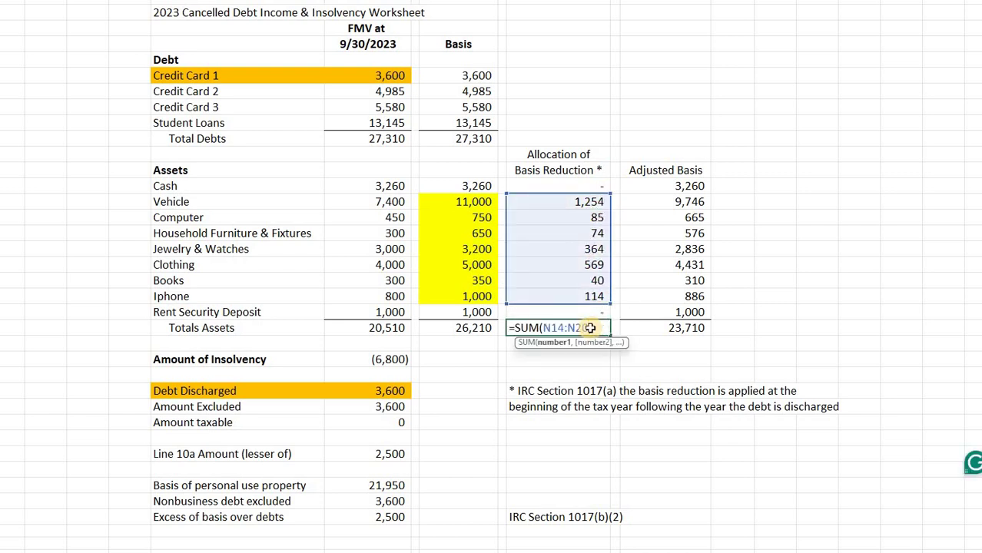
key(Return)
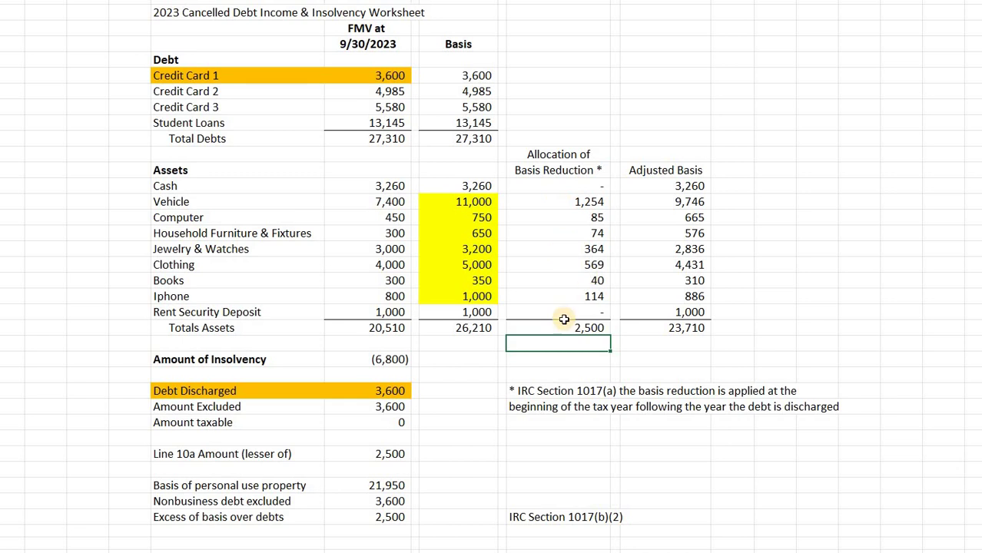
Follow the Cash row from Basis through Allocation of Basis Reduction to Adjusted Basis.
click(667, 172)
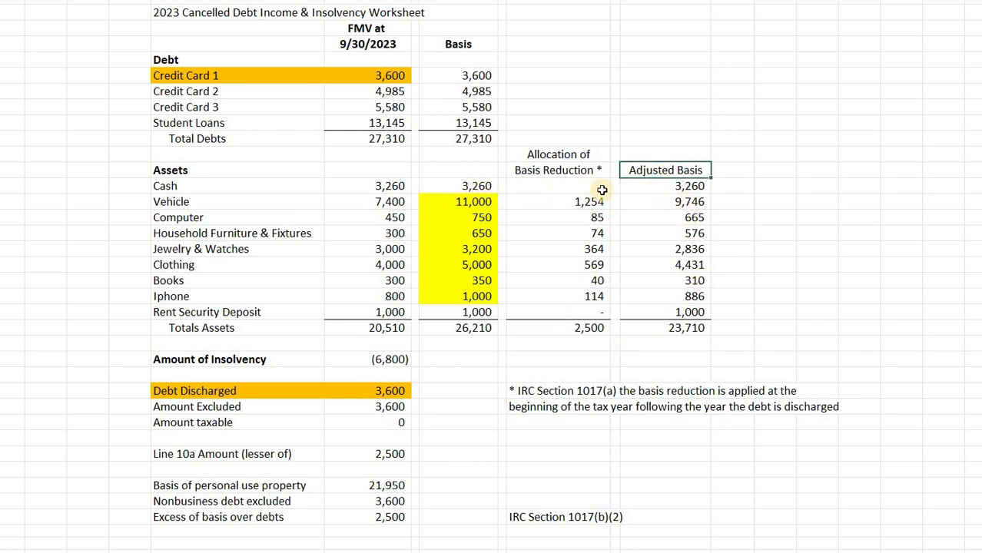
click(486, 186)
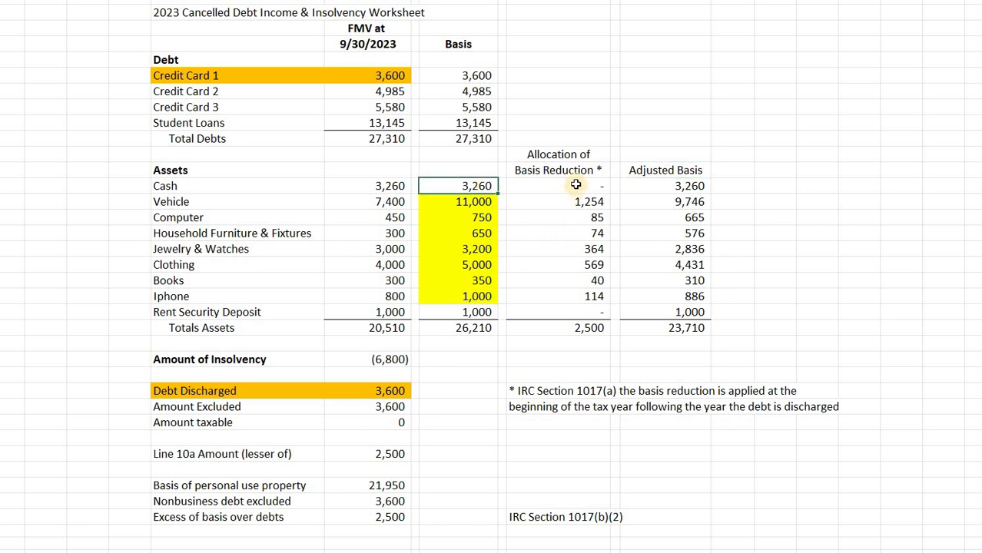
key(Right)
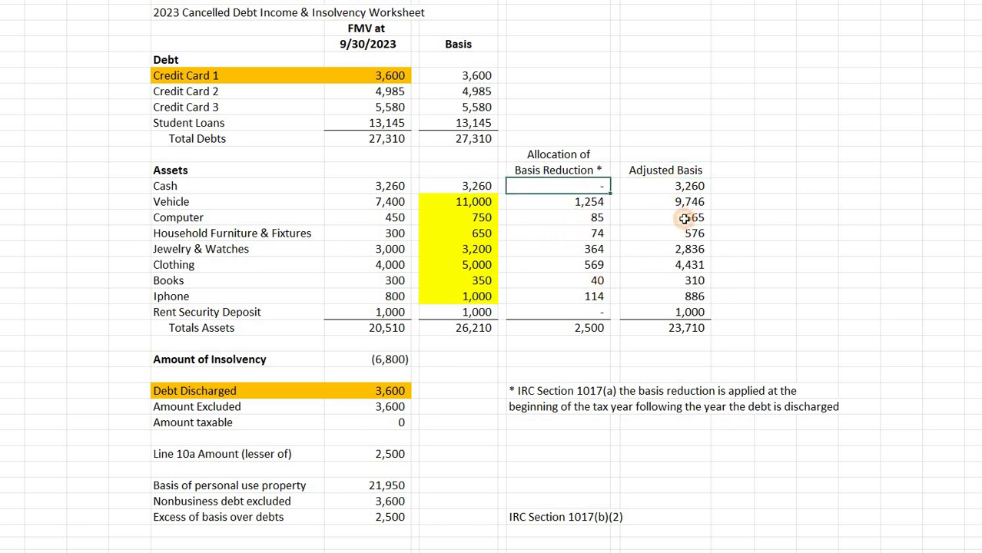
key(Right)
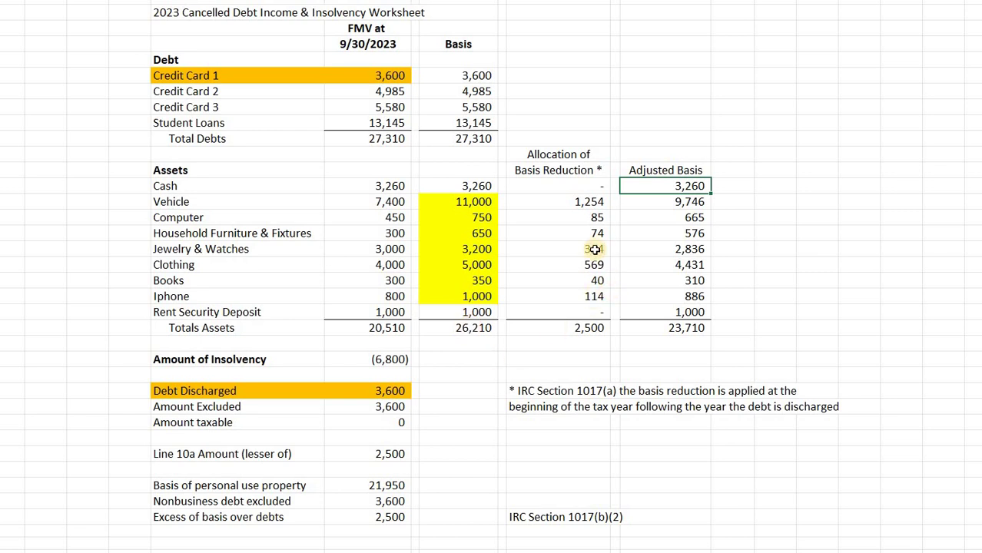
Compare the original and adjusted basis of Jewelry & Watches and of the Vehicle.
key(Down)
key(Down)
key(Down)
key(Down)
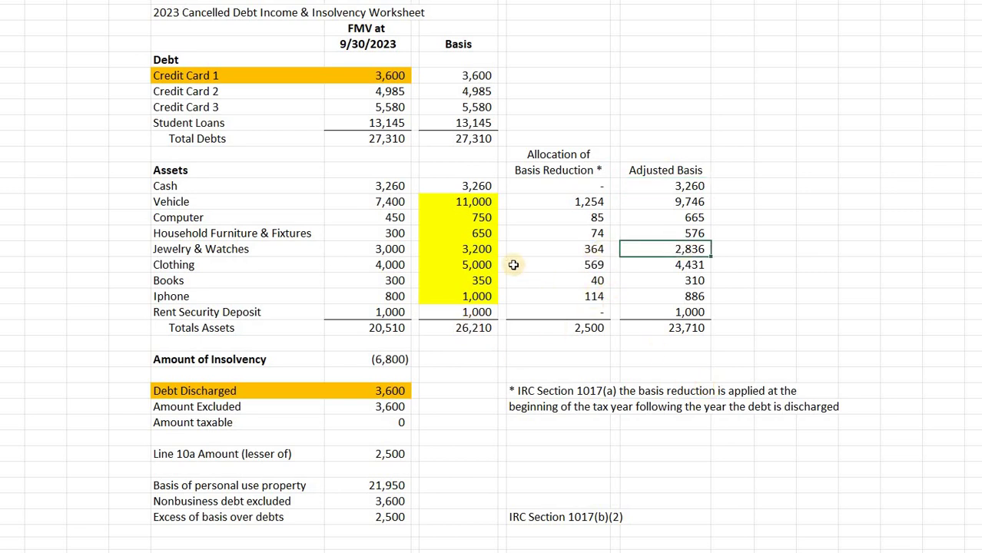
key(Left)
key(Left)
key(Left)
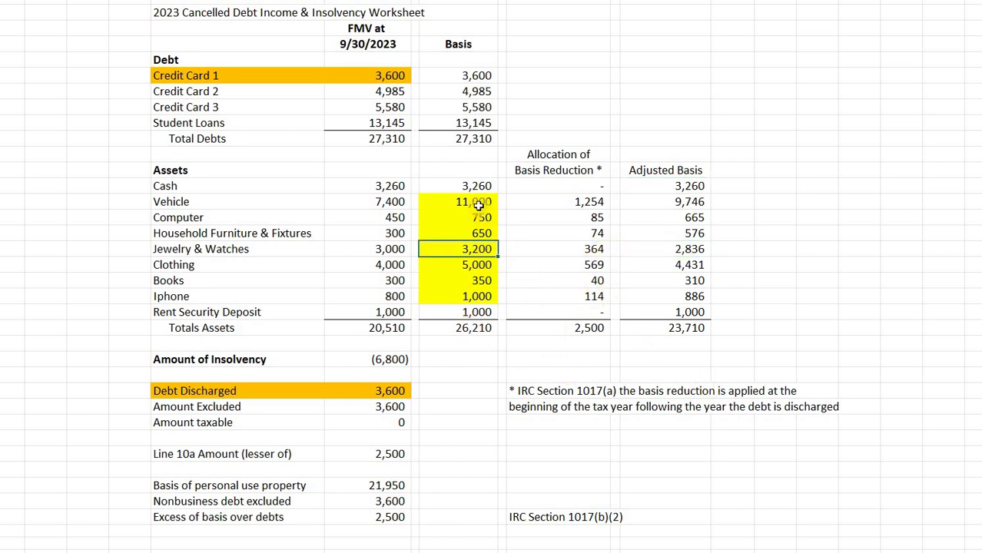
key(Up)
key(Up)
key(Up)
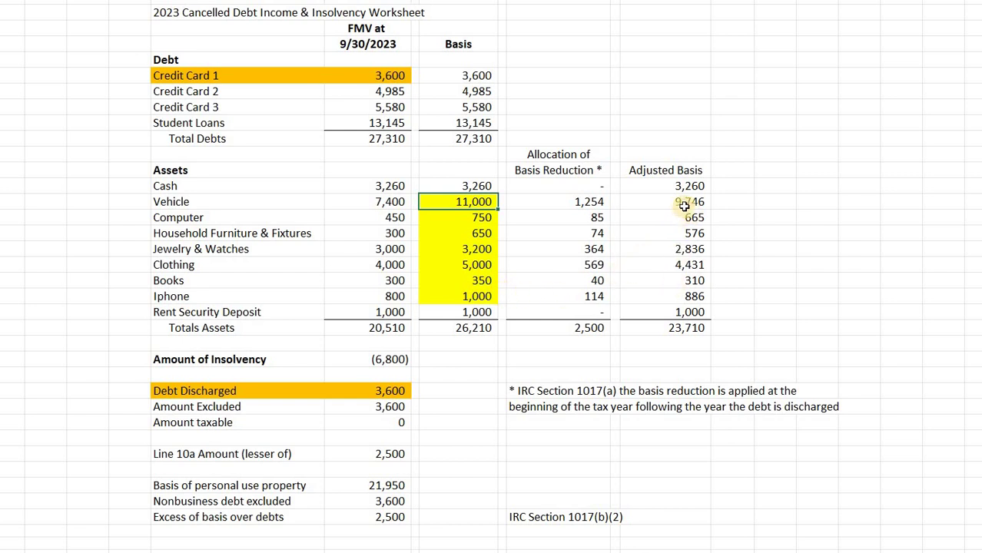
key(Right)
key(Right)
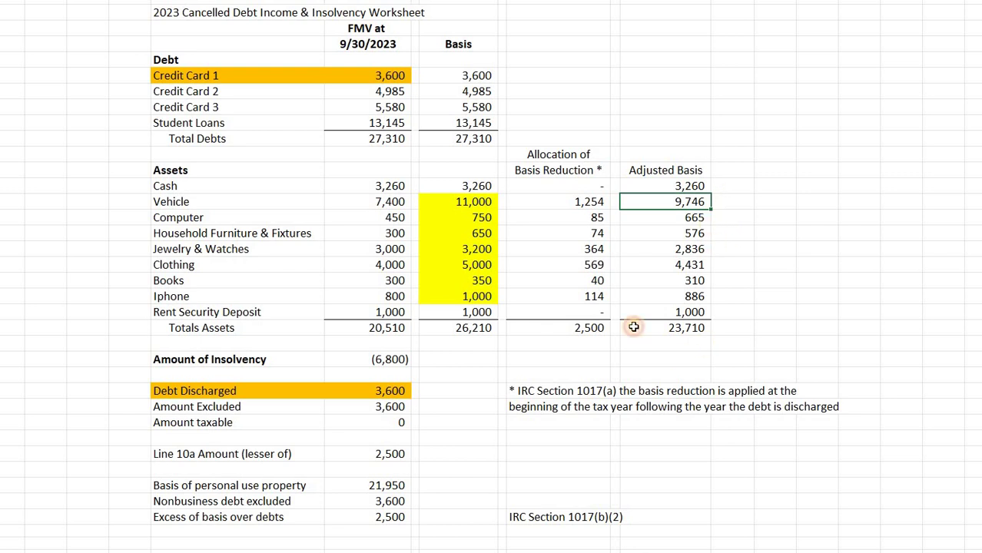
Examine the Adjusted Basis column down to its total and read the IRC Section 1017(a) note on the basis reduction.
key(Down)
key(Down)
key(Down)
key(Down)
key(Down)
key(Down)
key(Down)
key(Down)
key(Down)
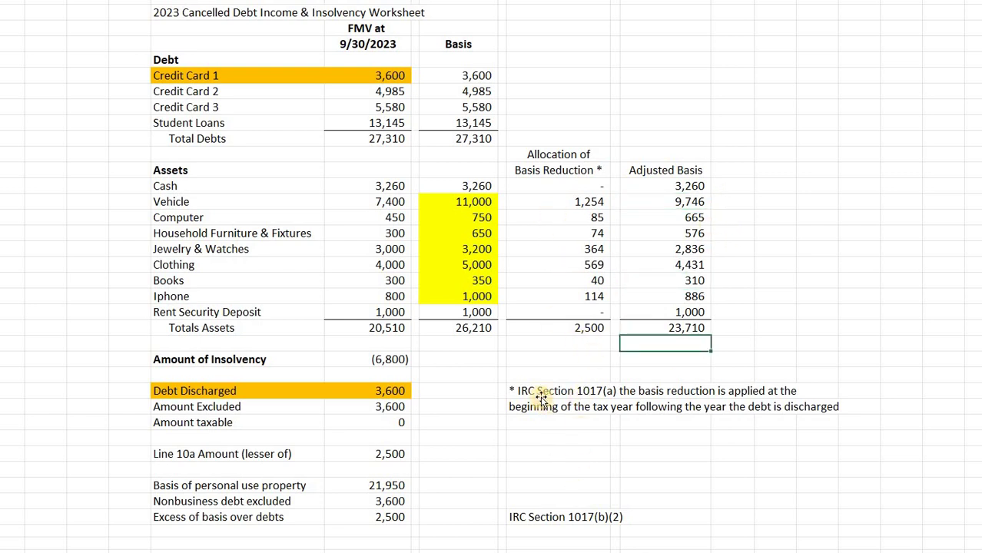
click(542, 401)
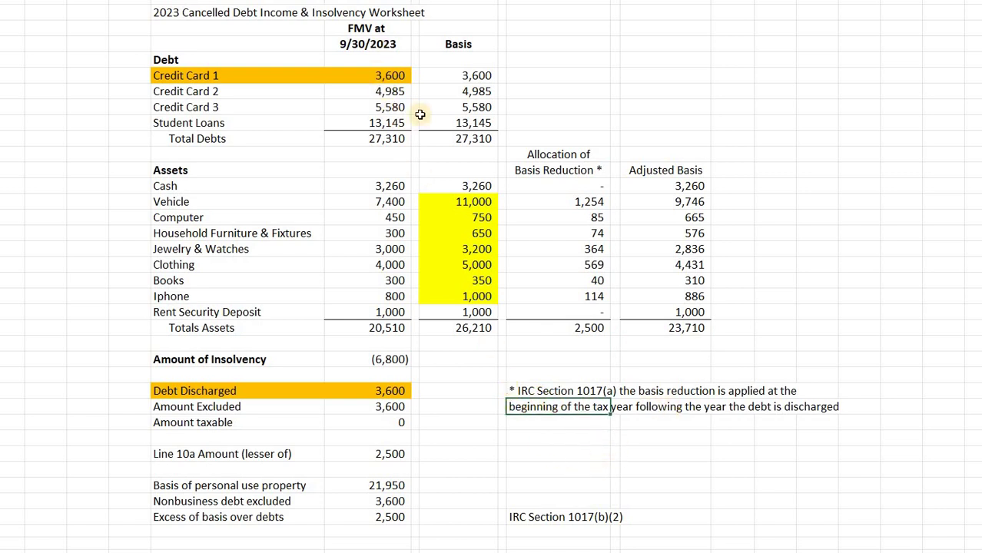
key(Up)
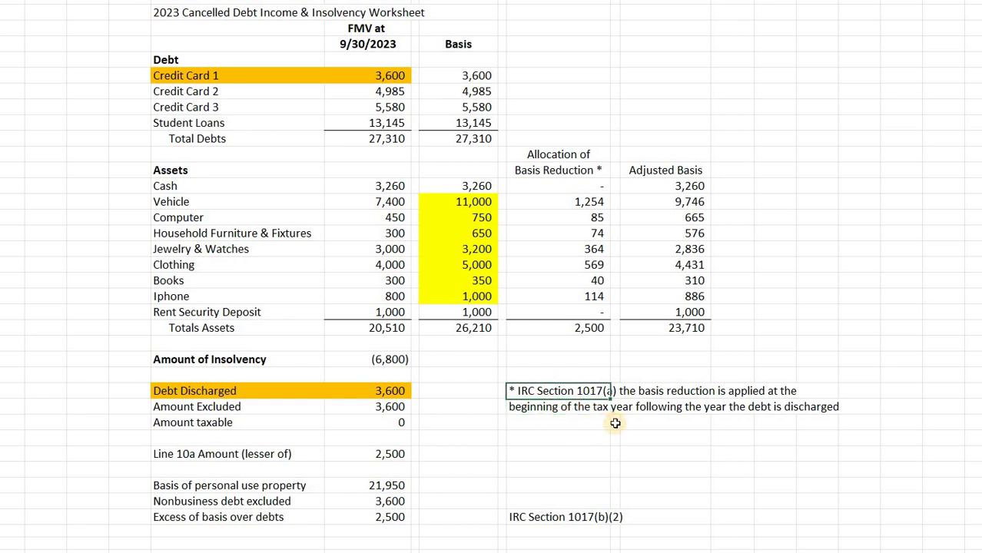
click(616, 454)
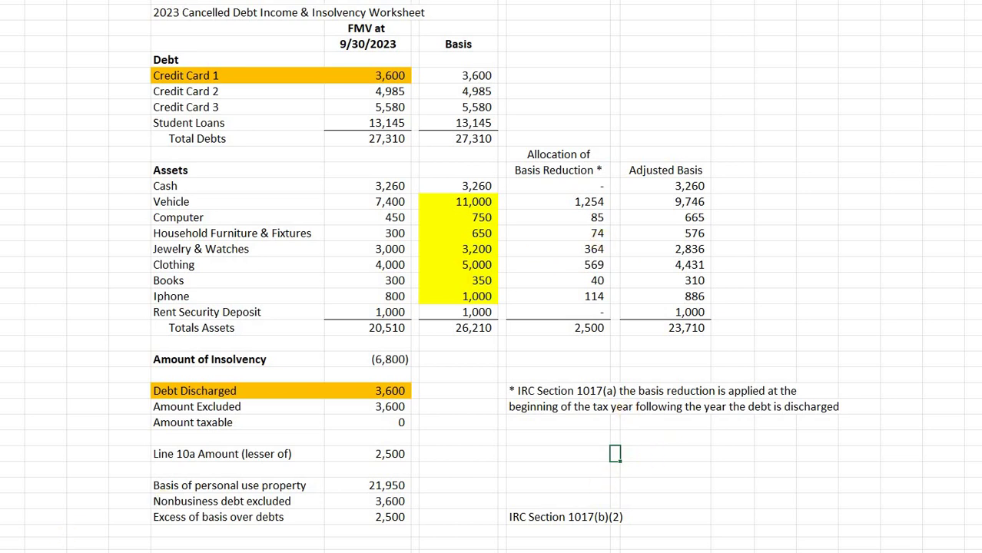
Switch to Form 982 and review Parts I to III, ending on the Line 10a details page.
key(alt+Tab)
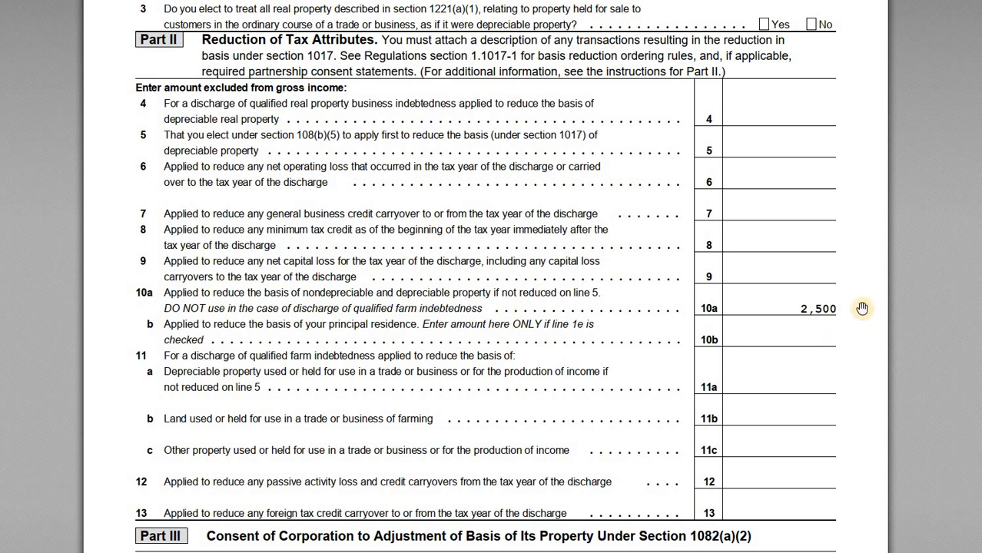
scroll(862, 308, down, 5)
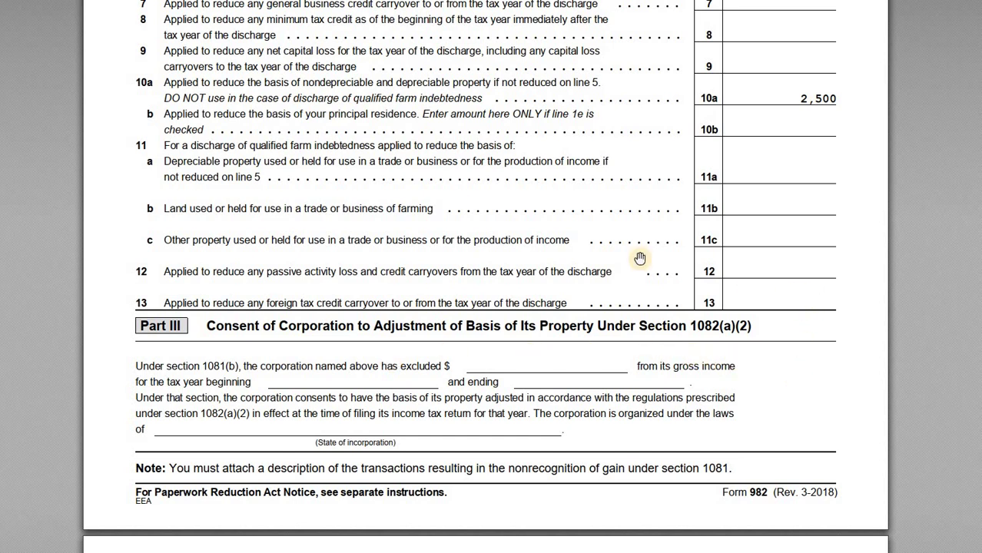
scroll(522, 232, down, 7)
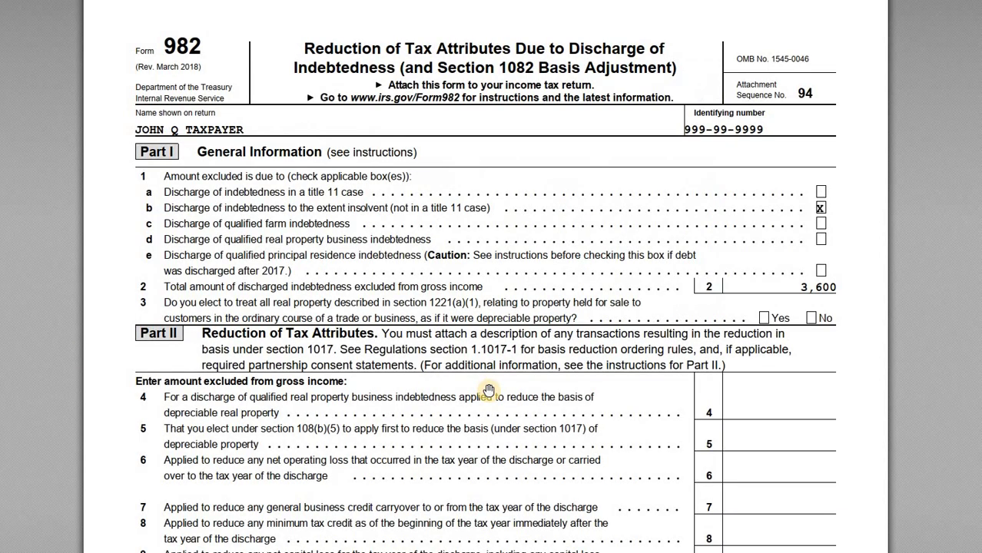
scroll(550, 391, down, 4)
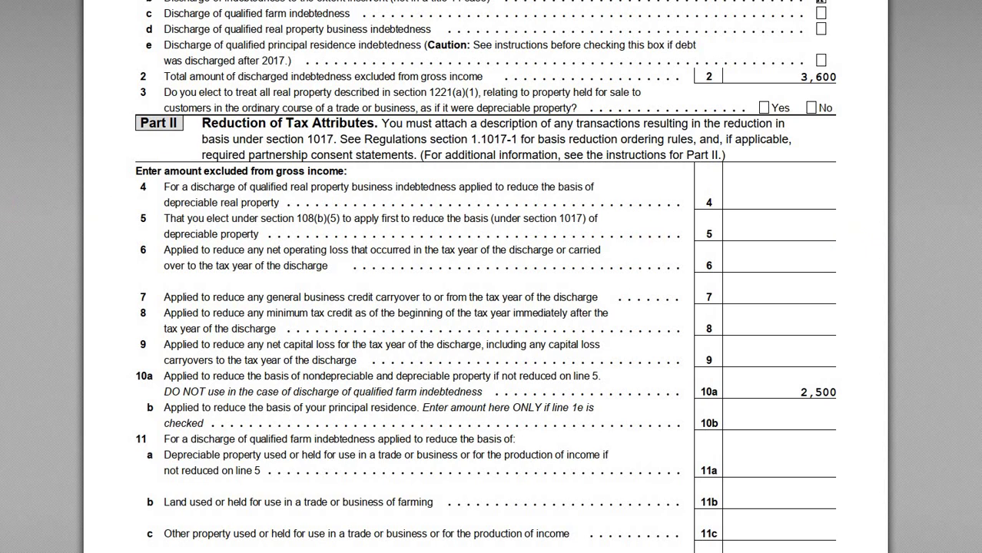
key(Page_Down)
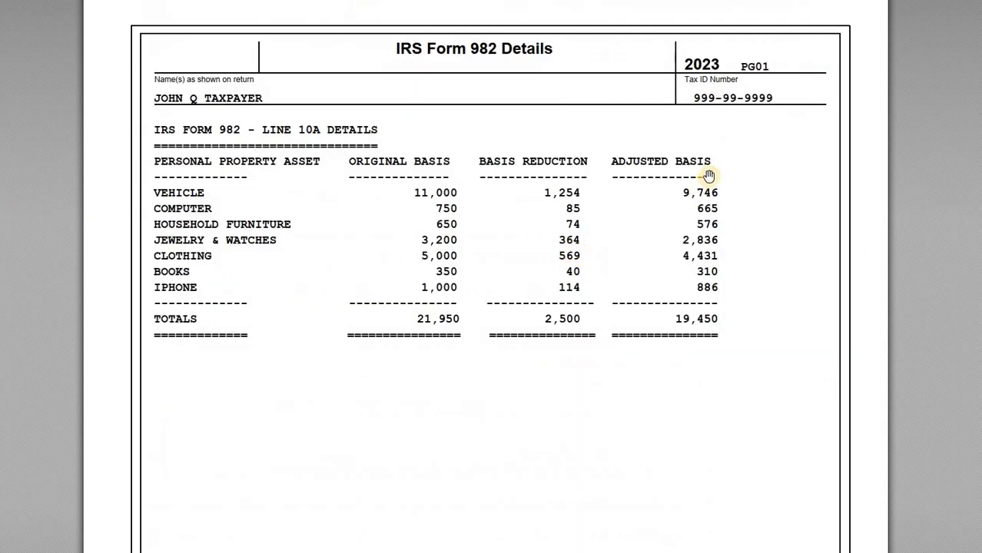